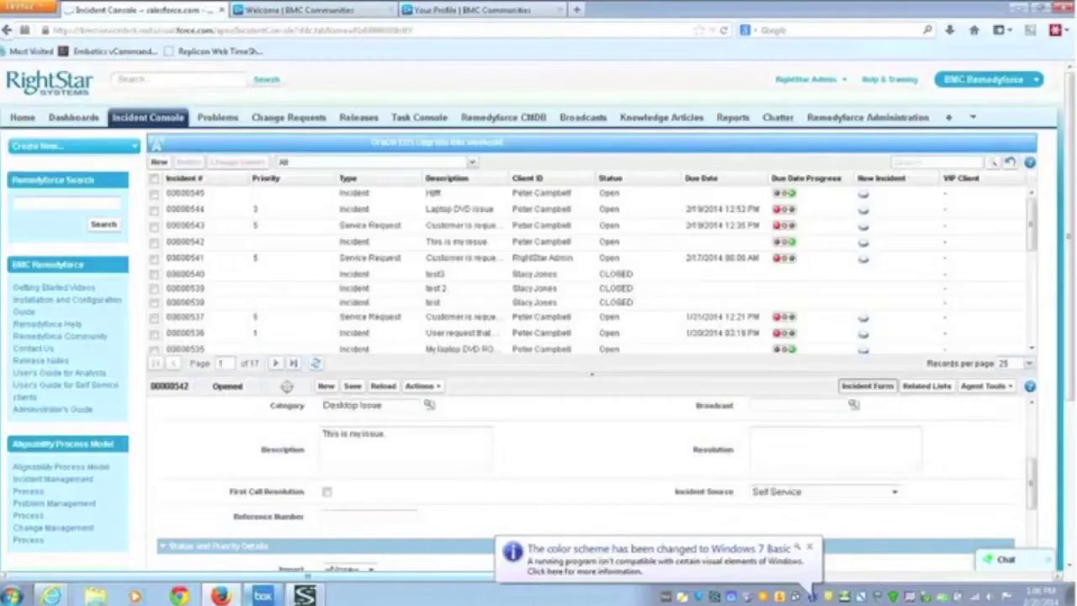
Step: Dismiss the colour-scheme notice and collapse the incident list so incident 00000542's form fills the console
click(809, 547)
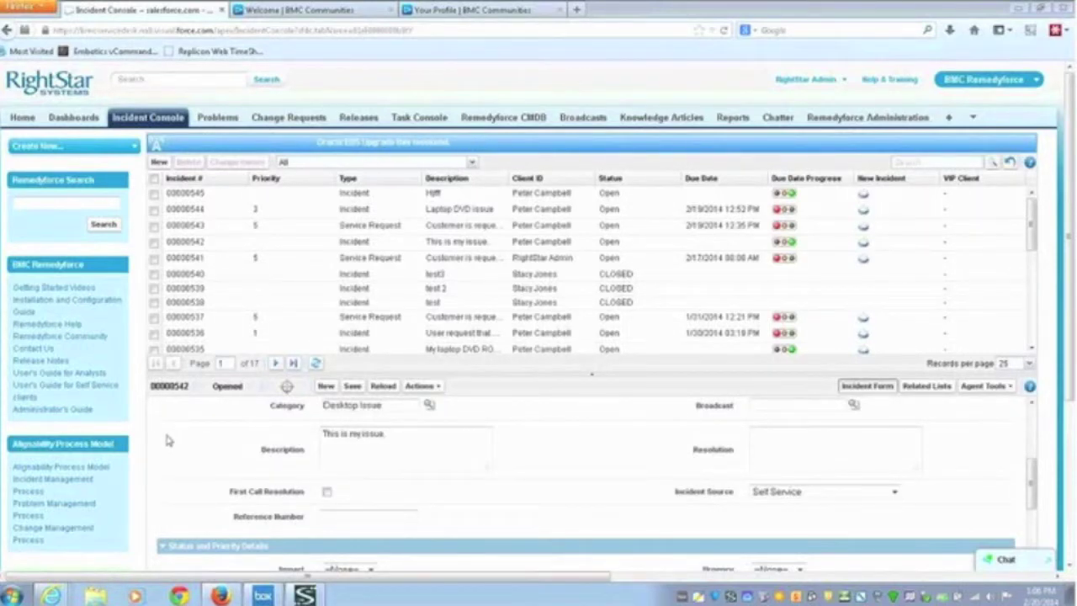
click(591, 376)
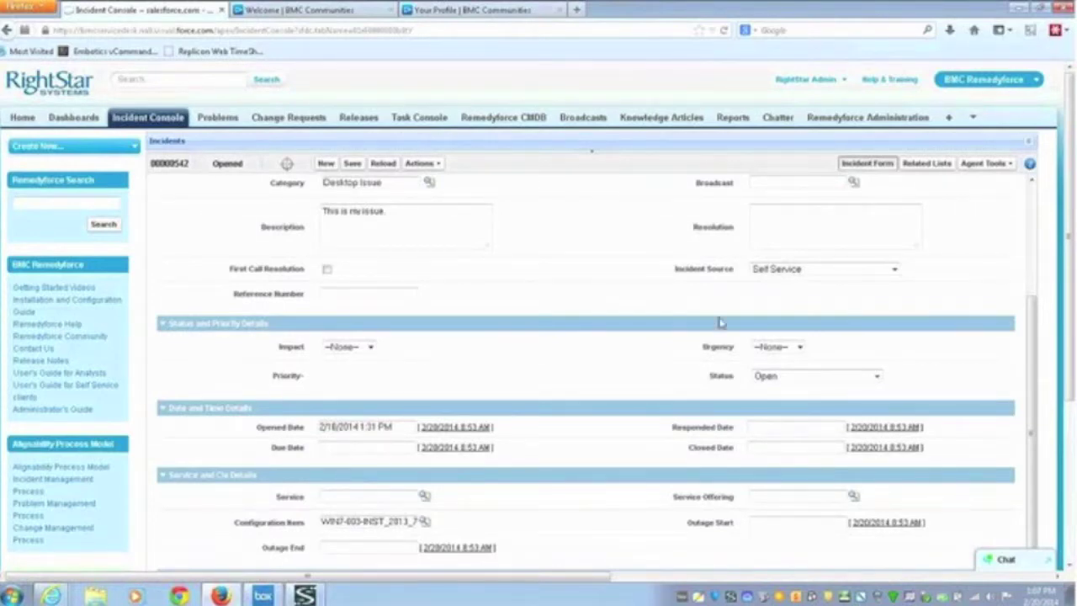
Step: Run the Inventory Summary CI action for the workstation WIN7-003
click(1010, 165)
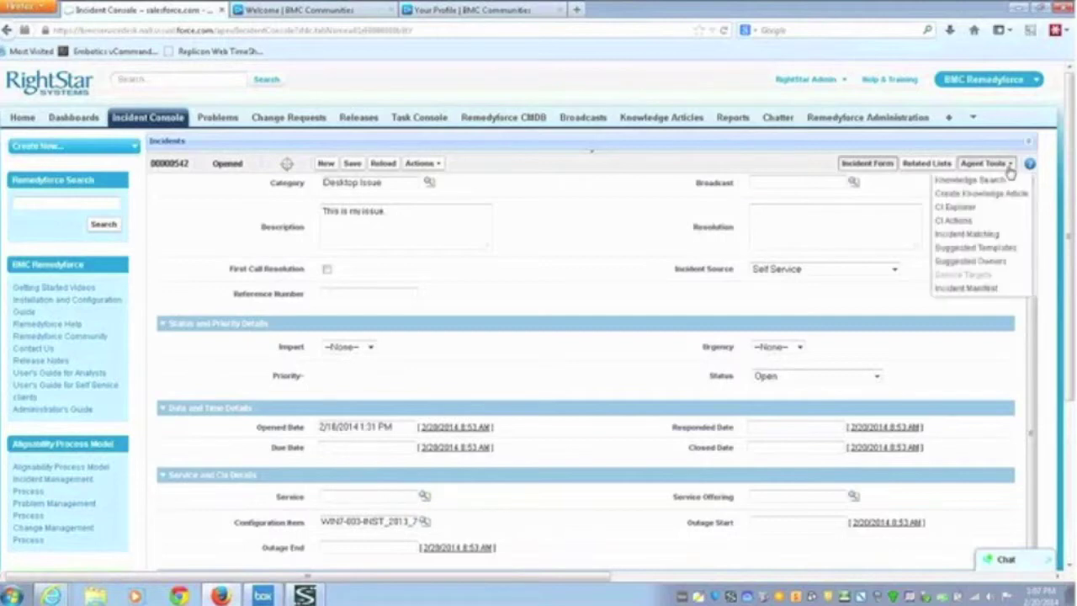
click(964, 221)
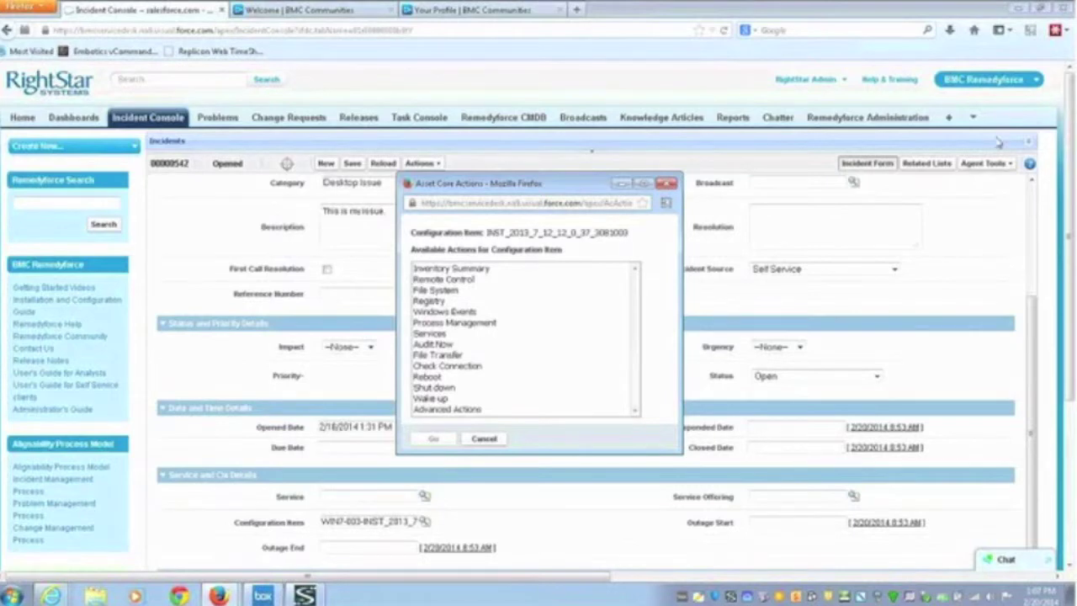
click(465, 270)
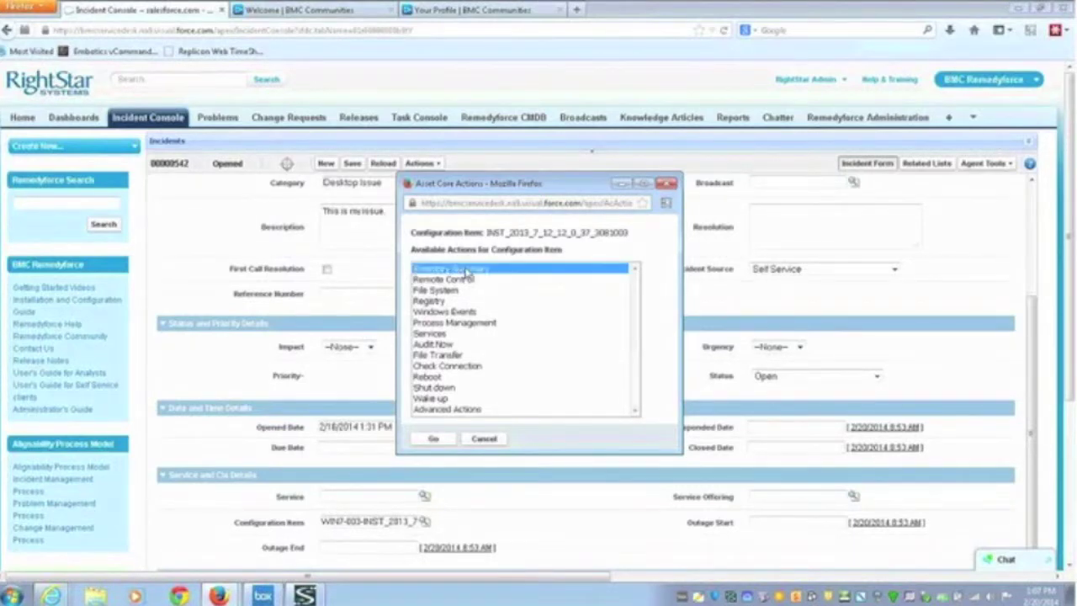
click(433, 440)
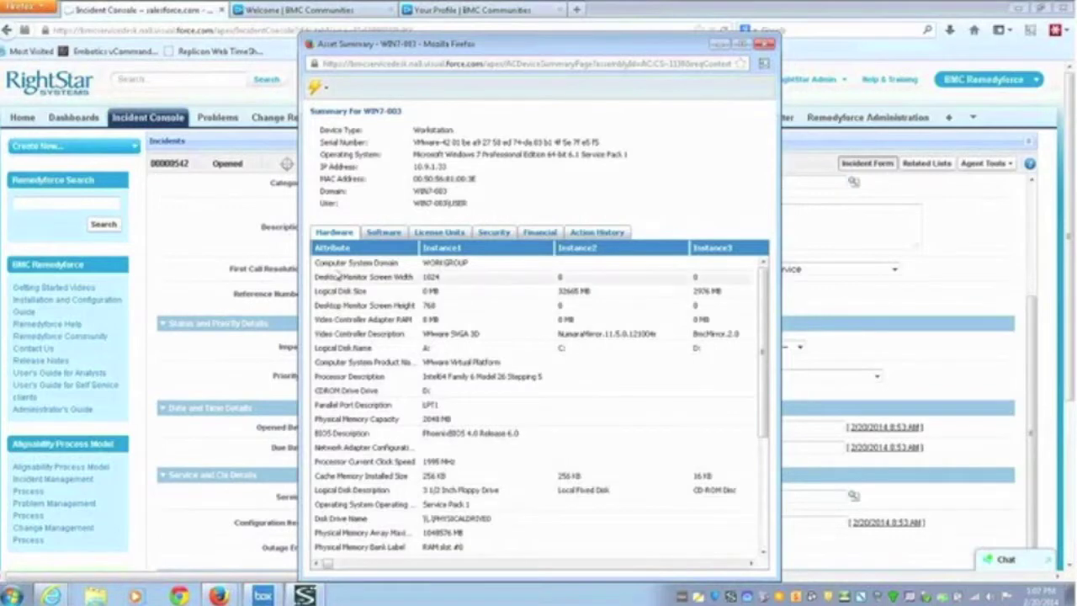
Step: View WIN7-003's installed software, then close the Asset Summary
click(383, 232)
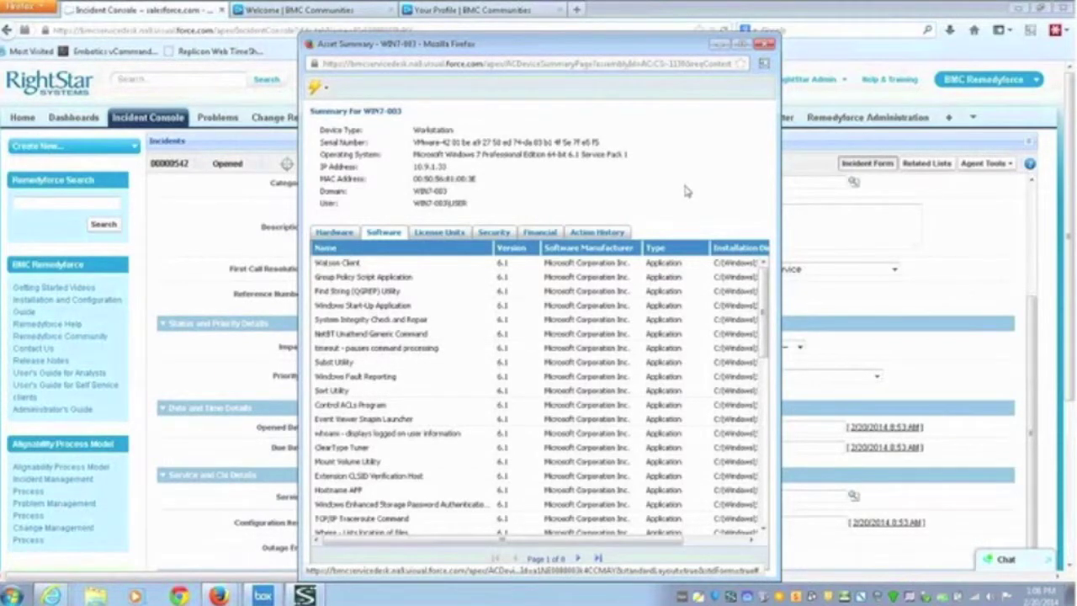
click(766, 43)
Step: Review WIN7-003's operational rules via Advanced Actions, then cancel back to the incident form
click(995, 165)
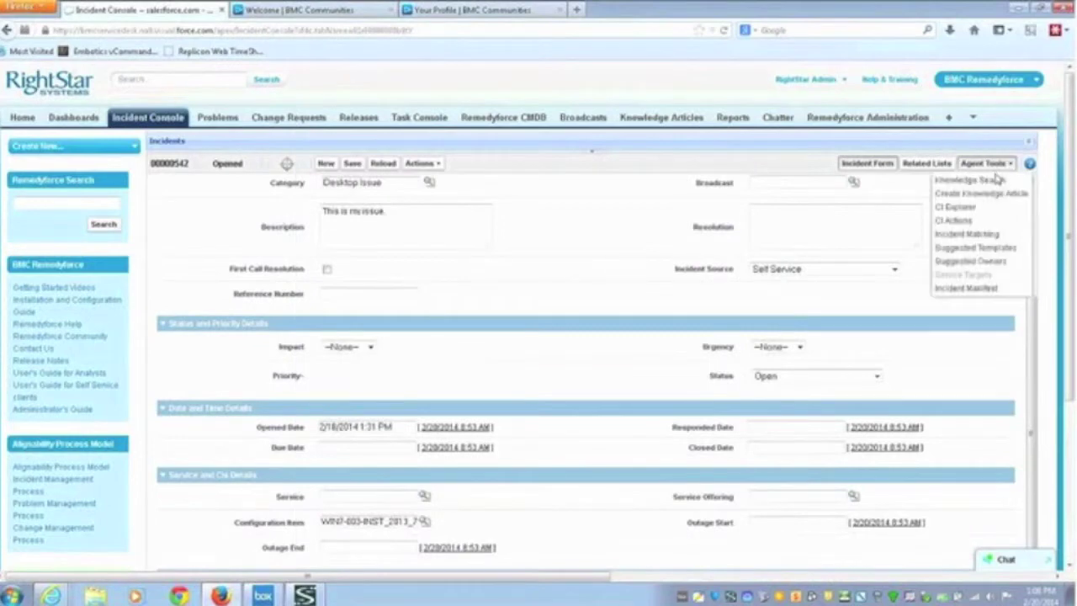
click(964, 220)
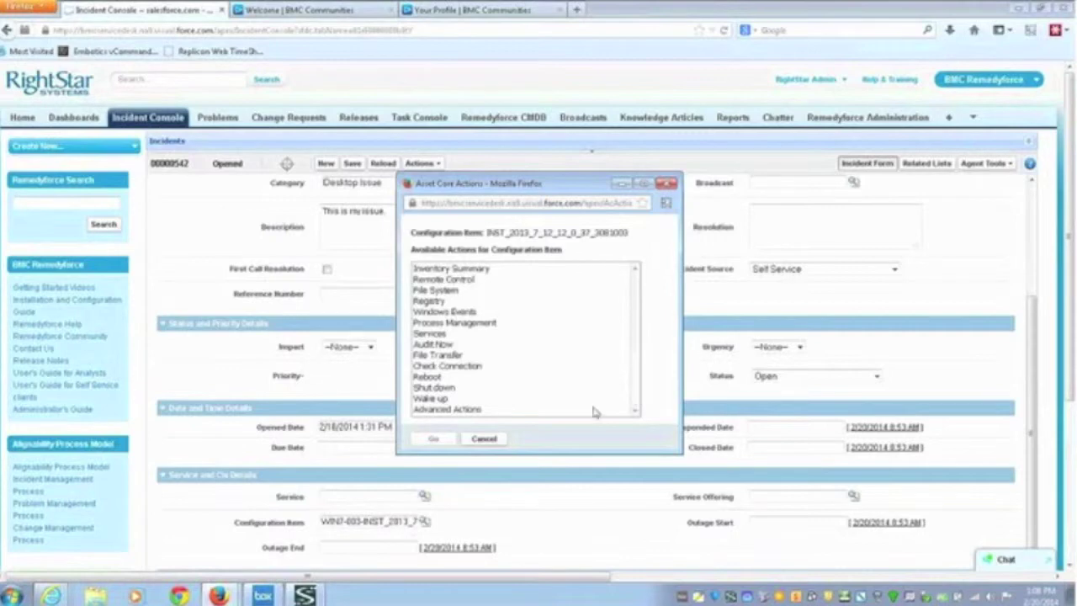
click(468, 410)
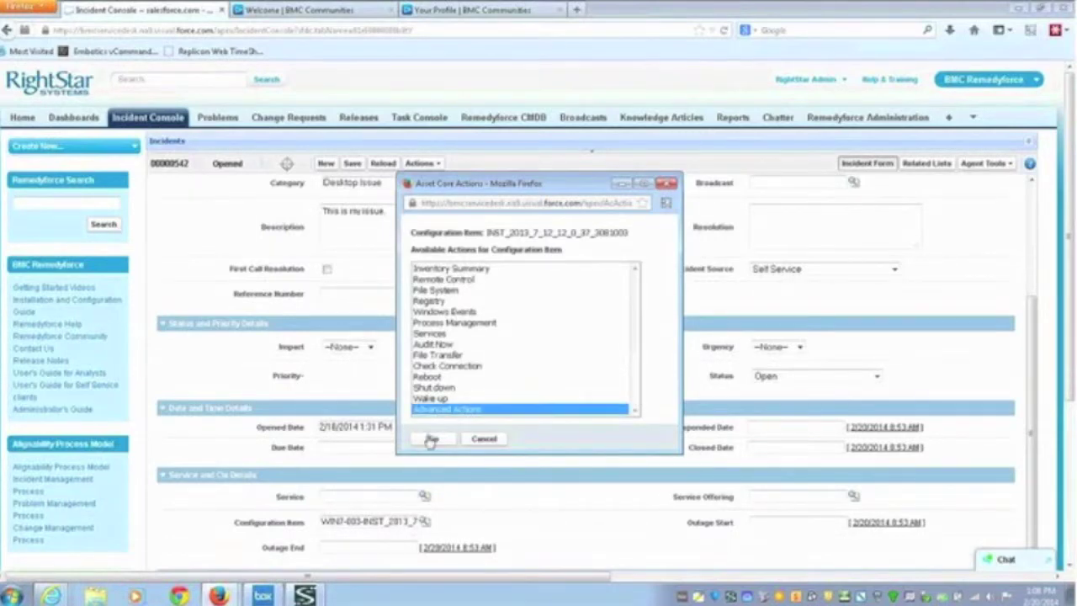
click(433, 439)
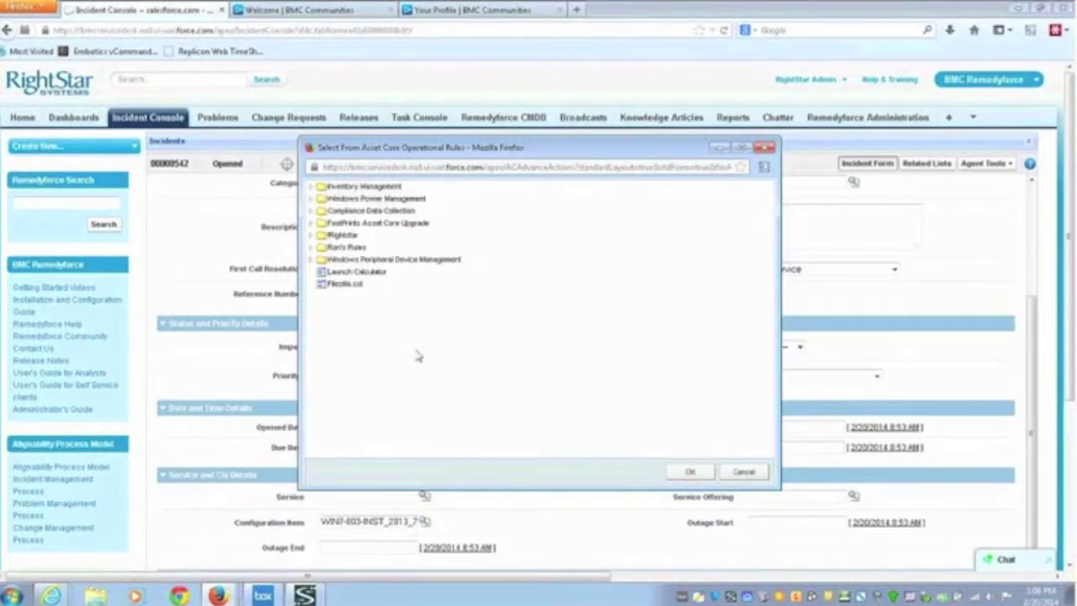
click(741, 474)
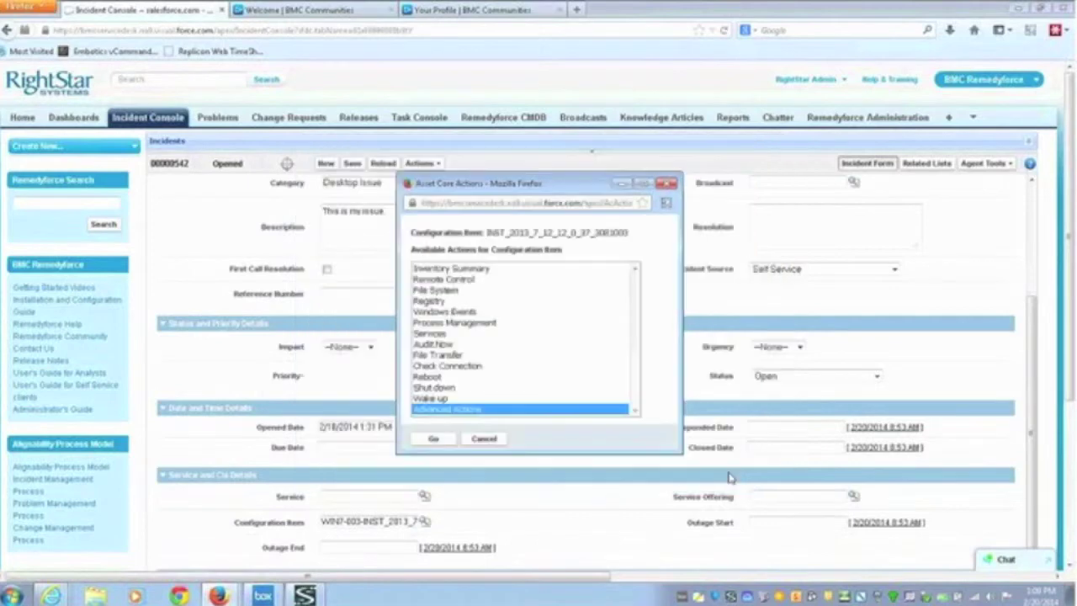
click(483, 439)
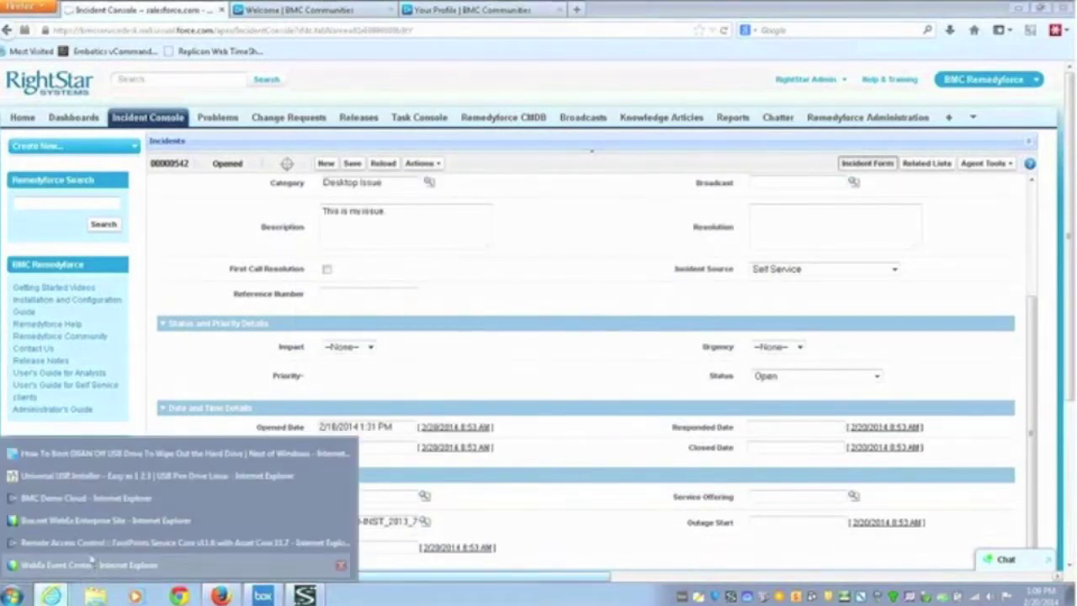
Step: In Asset Core, switch to Instant Expert links and open Manage Application Licenses
click(95, 551)
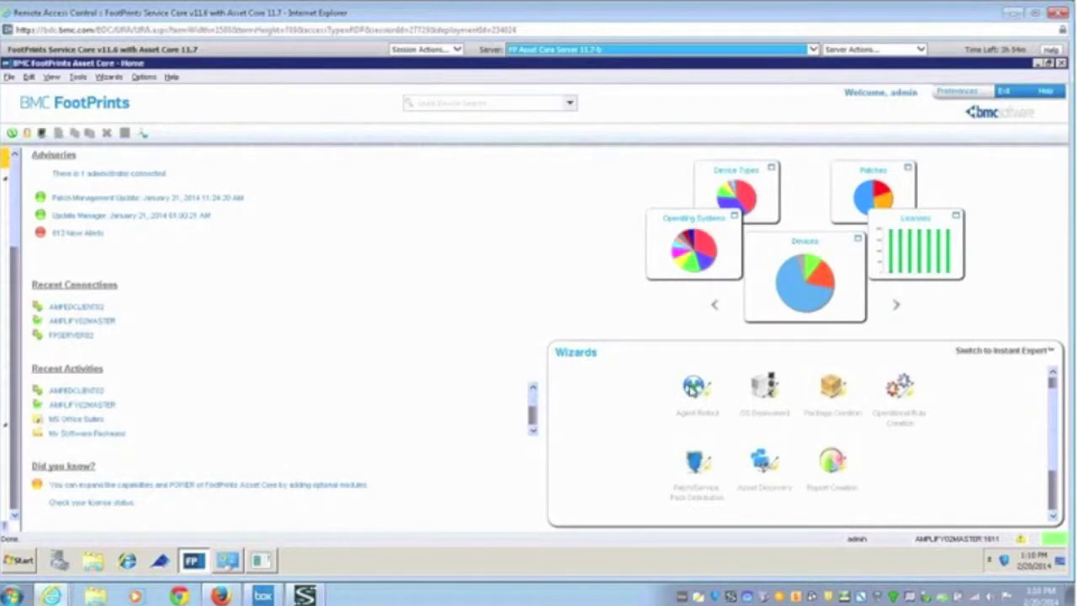
click(1006, 350)
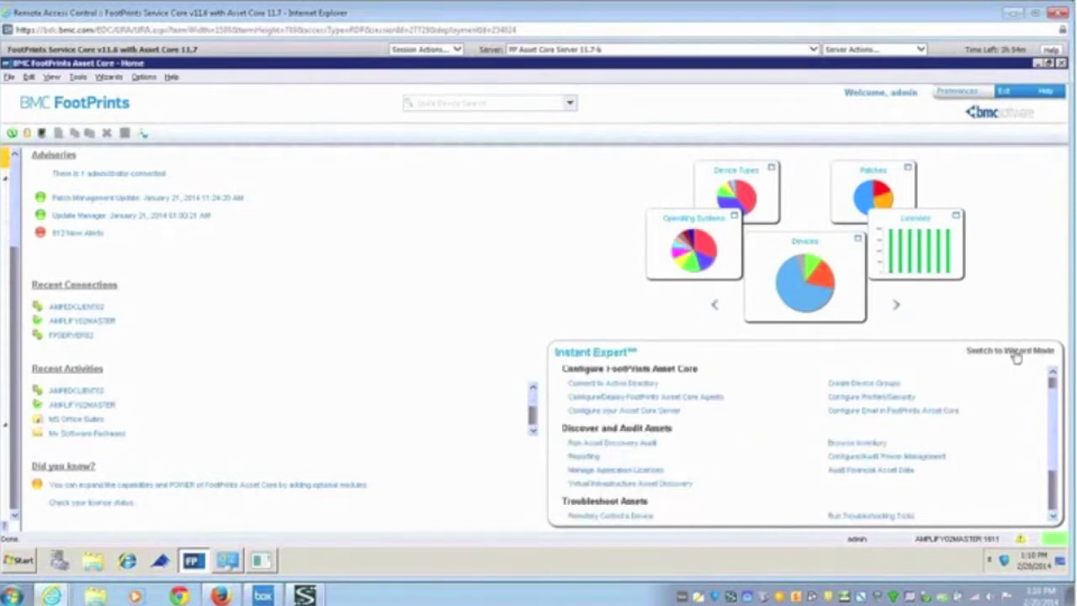
click(609, 477)
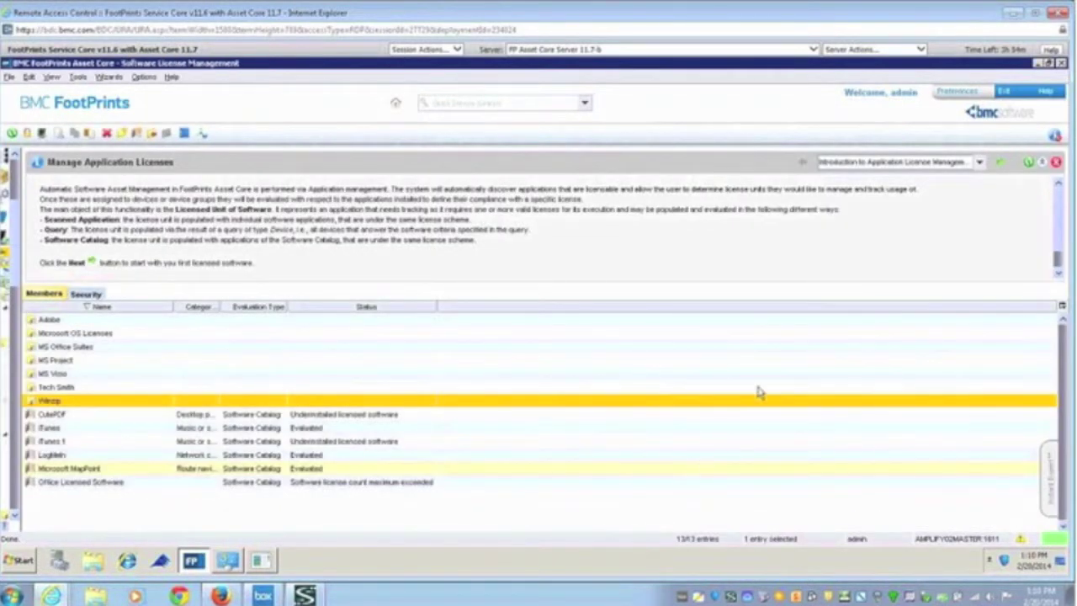
Step: Browse the help topic list without changing it, then reveal the navigation tree
click(980, 162)
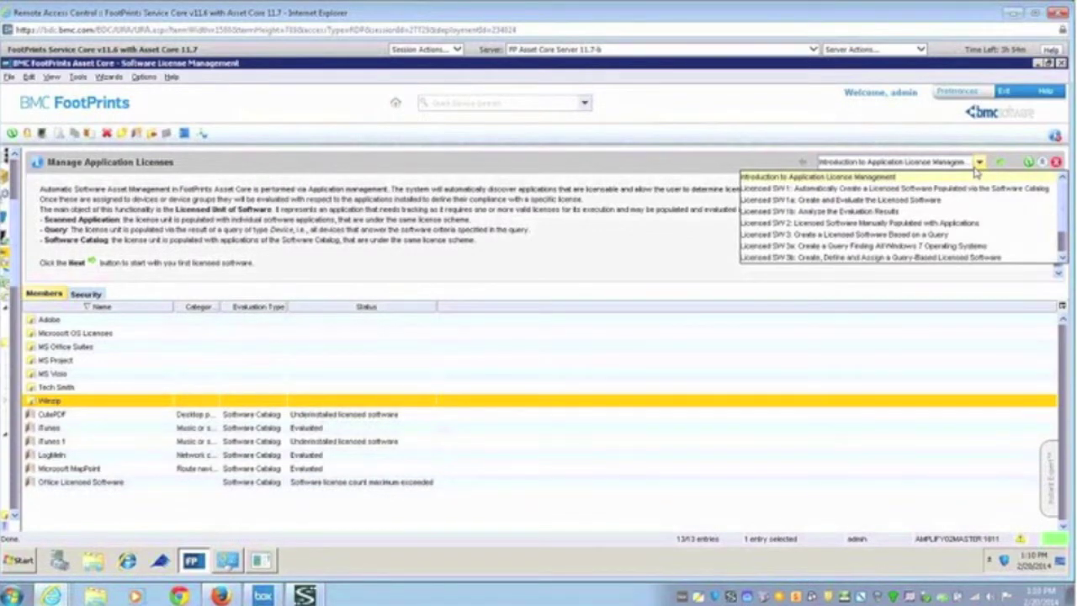
scroll(1063, 251, down, 1)
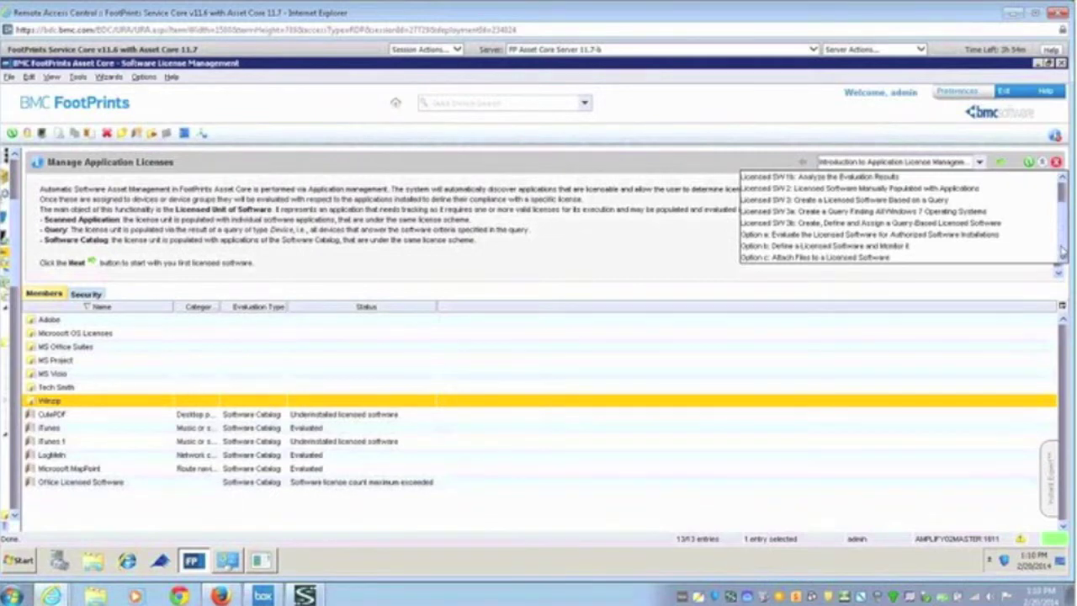
click(751, 129)
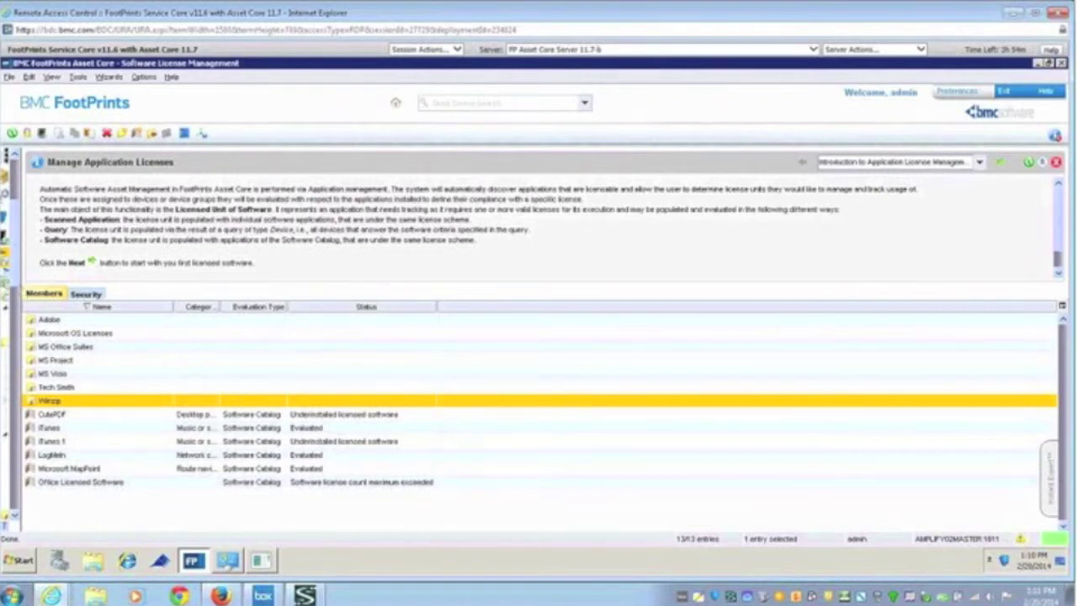
drag(26, 290, 207, 295)
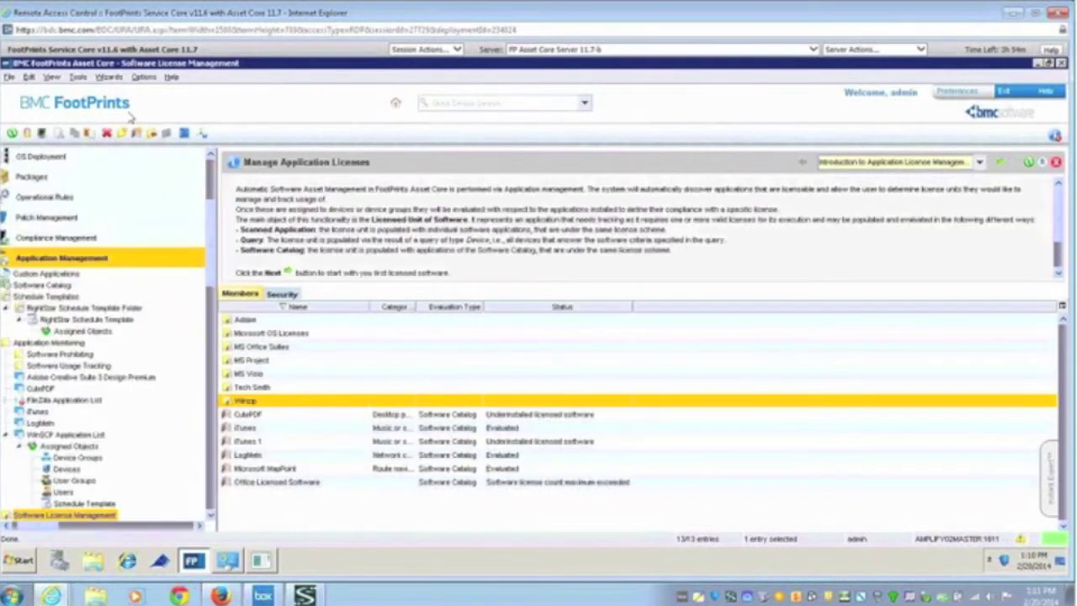
Step: Launch the Application Management wizard from the Wizards menu
click(109, 77)
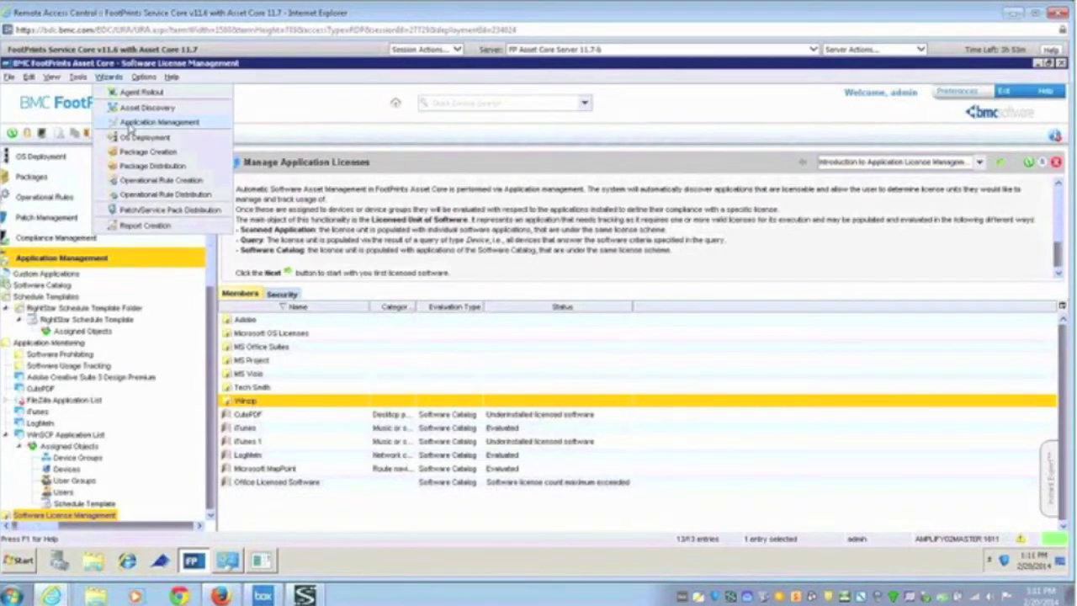
click(129, 124)
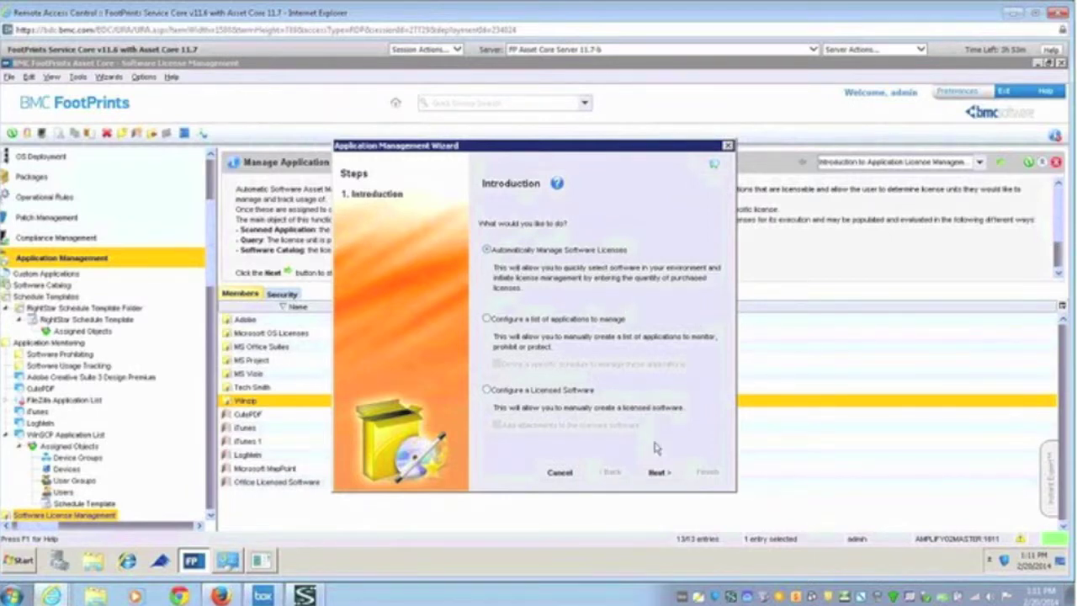
Step: Advance to adding license units and open the Select a Software dialog's Manufacturer list
click(659, 473)
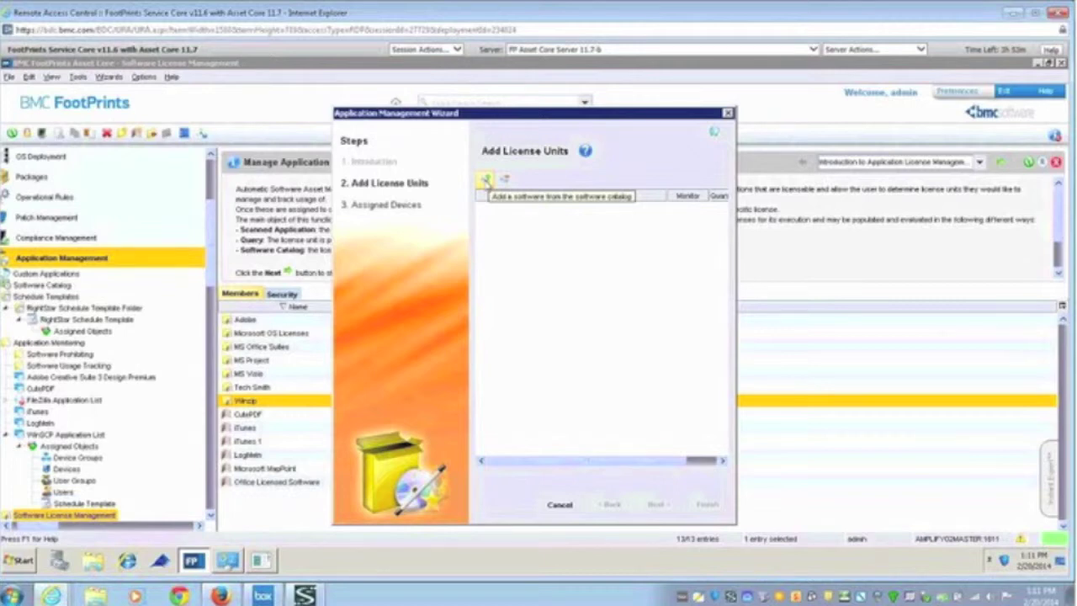
click(485, 179)
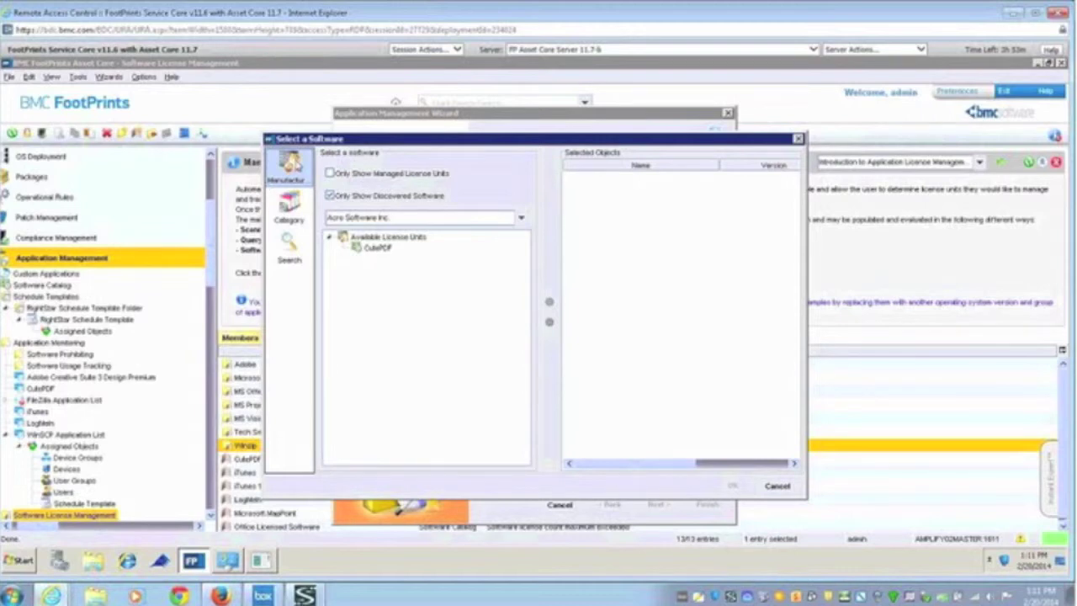
click(522, 218)
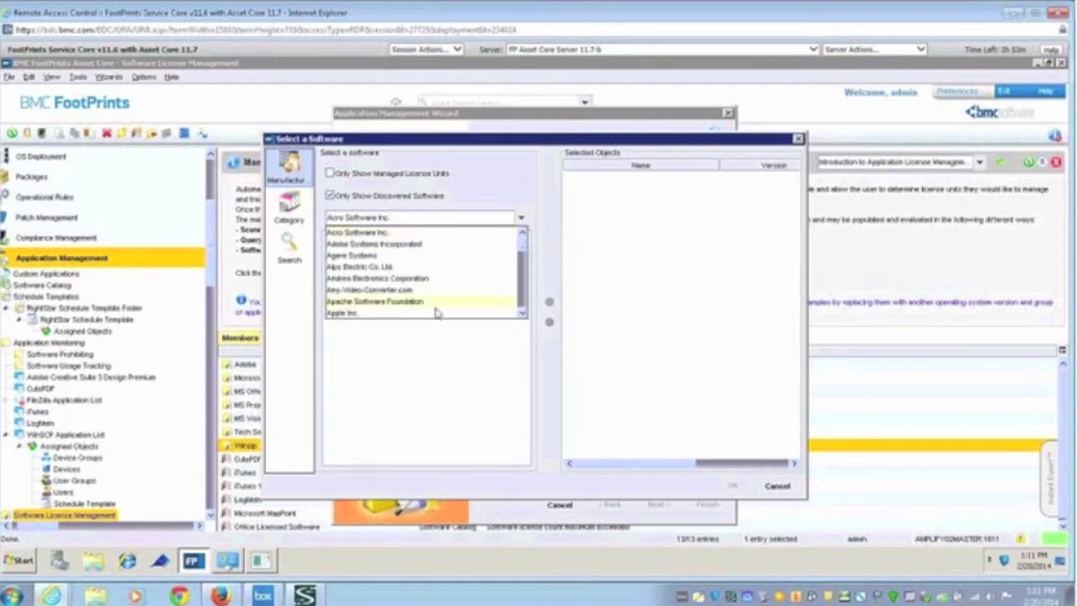
Step: Browse by category, then add CutePDF from Acro Software Inc. as a license unit
click(288, 204)
click(288, 205)
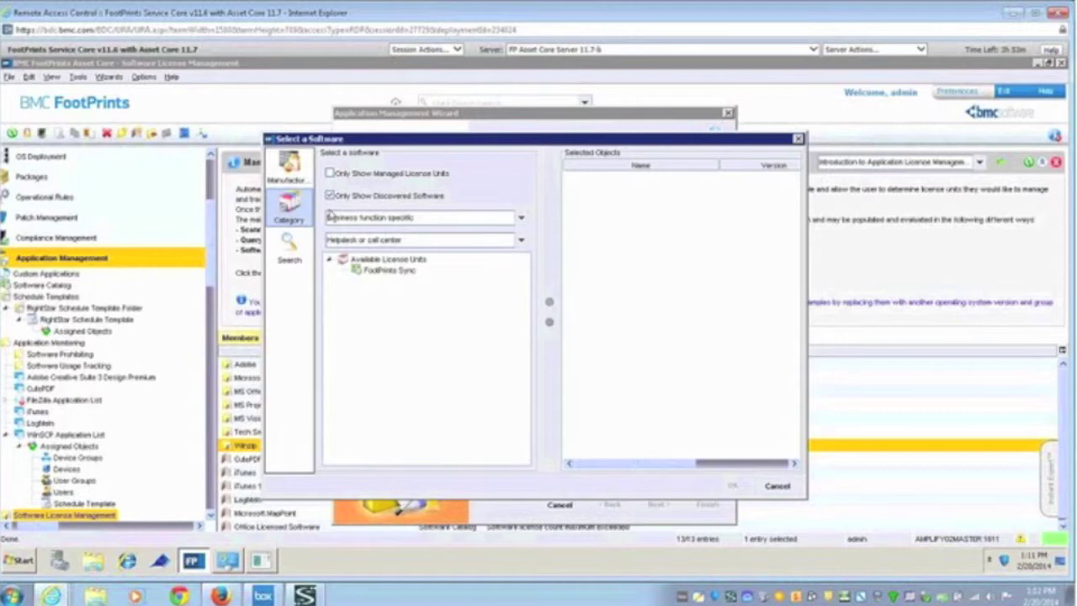
click(412, 219)
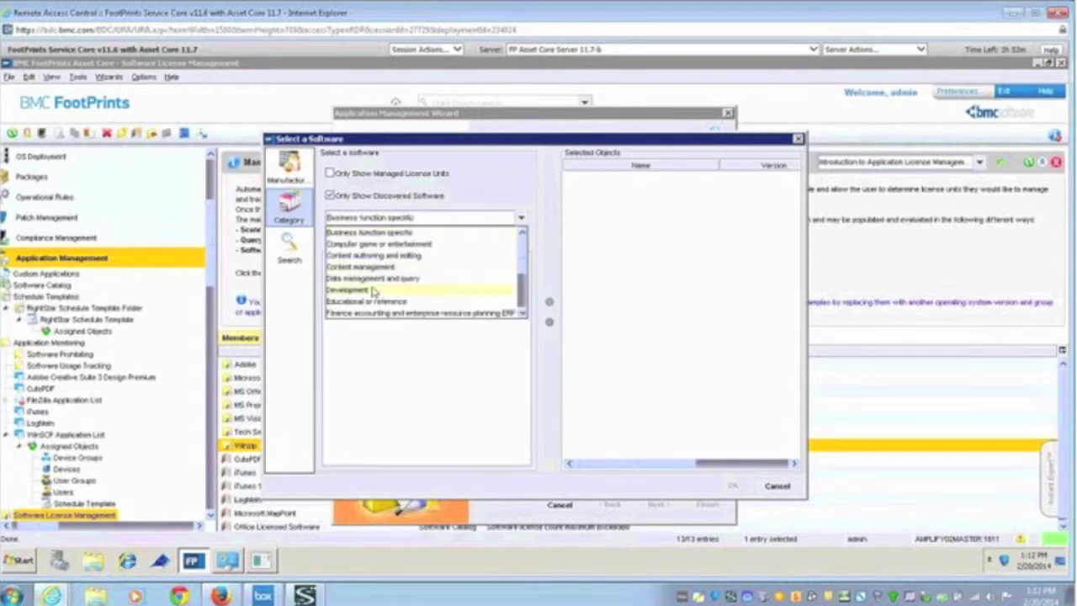
click(373, 244)
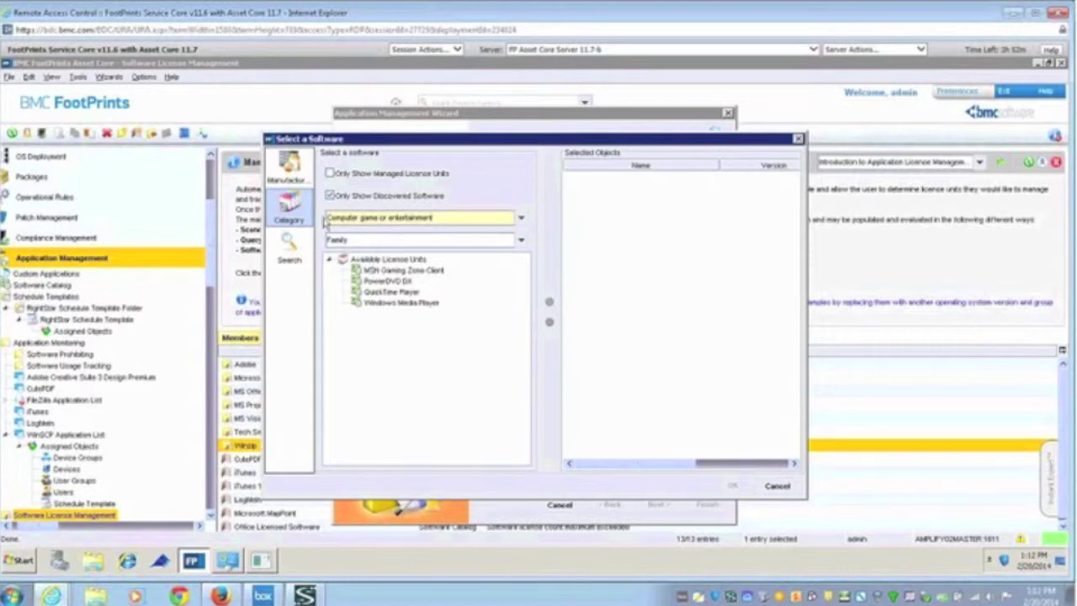
click(288, 166)
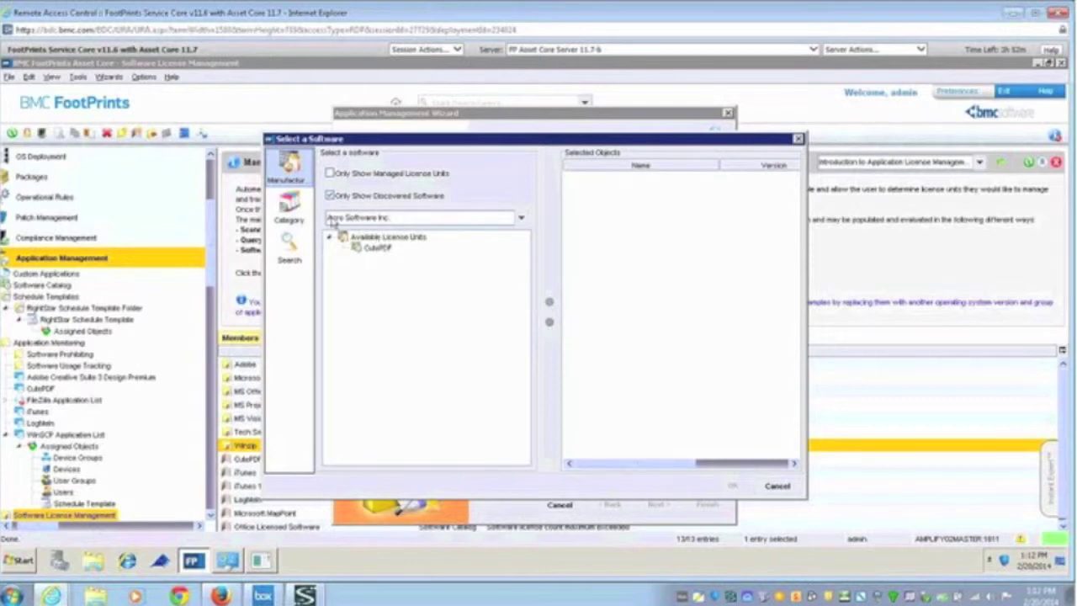
double_click(376, 249)
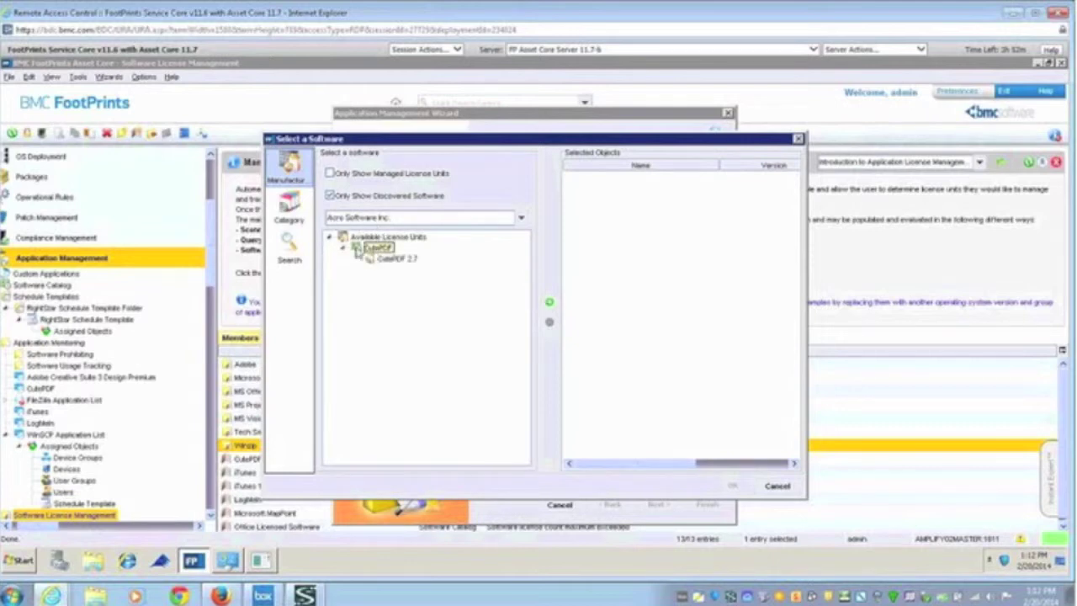
click(548, 303)
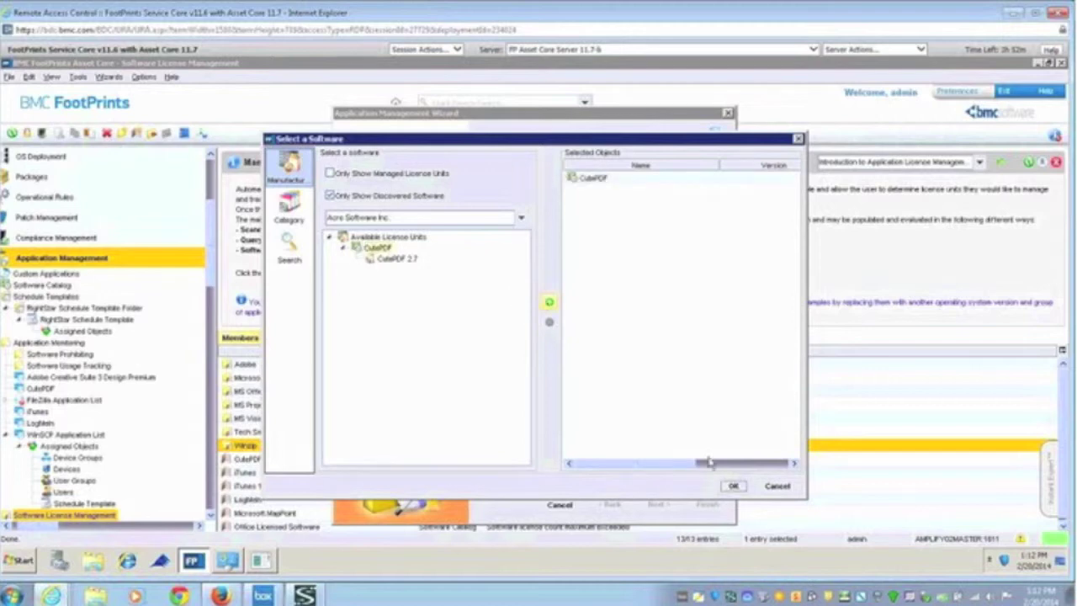
click(737, 488)
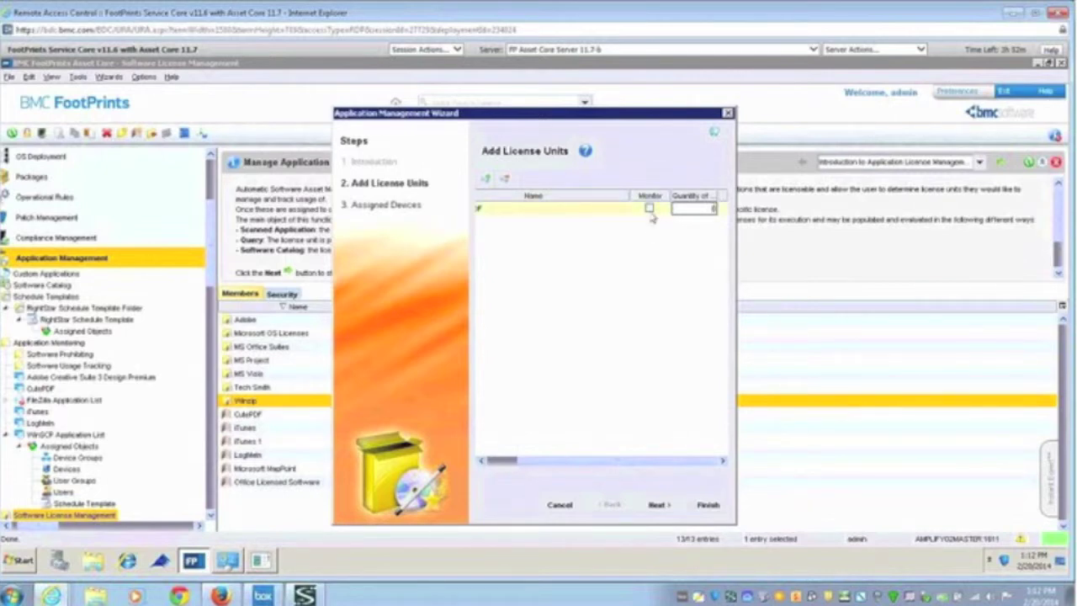
Step: Monitor CutePDF with quantity 1000 and continue to the Assigned Devices step
click(699, 208)
click(649, 208)
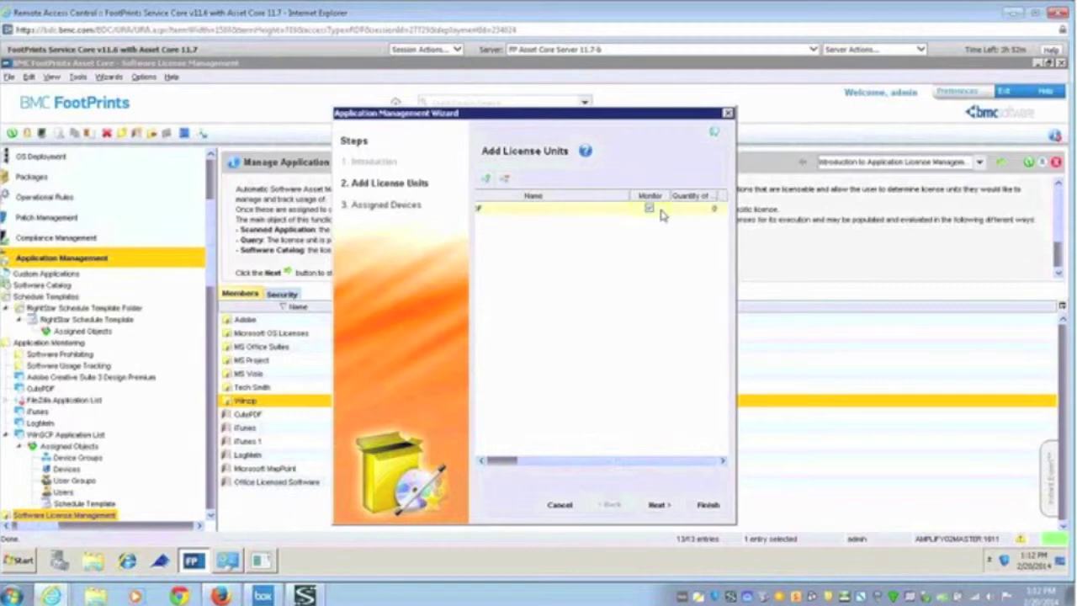
click(709, 210)
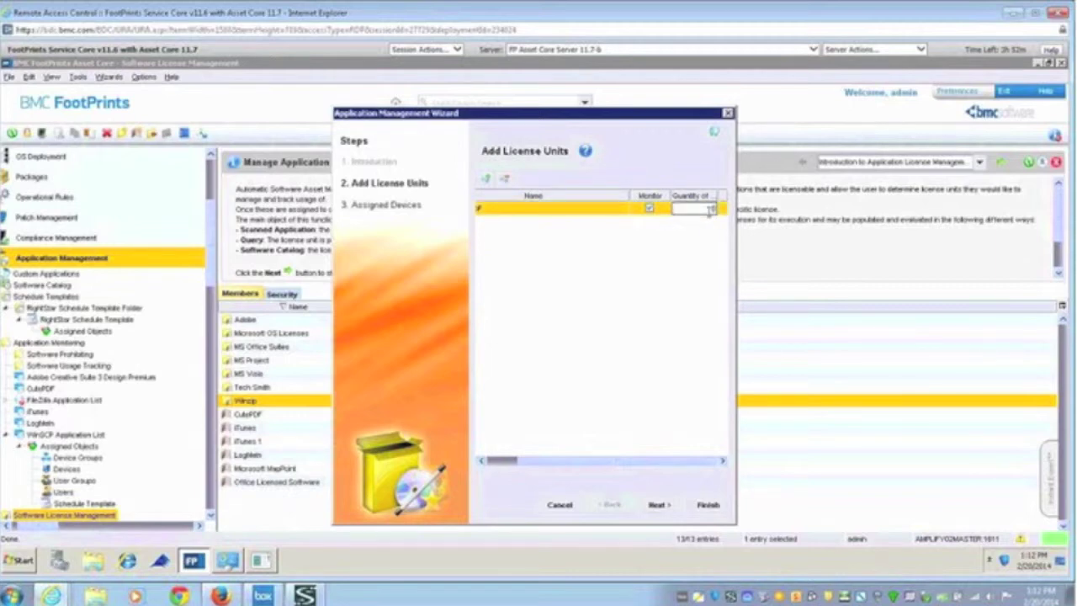
text(00)
click(657, 506)
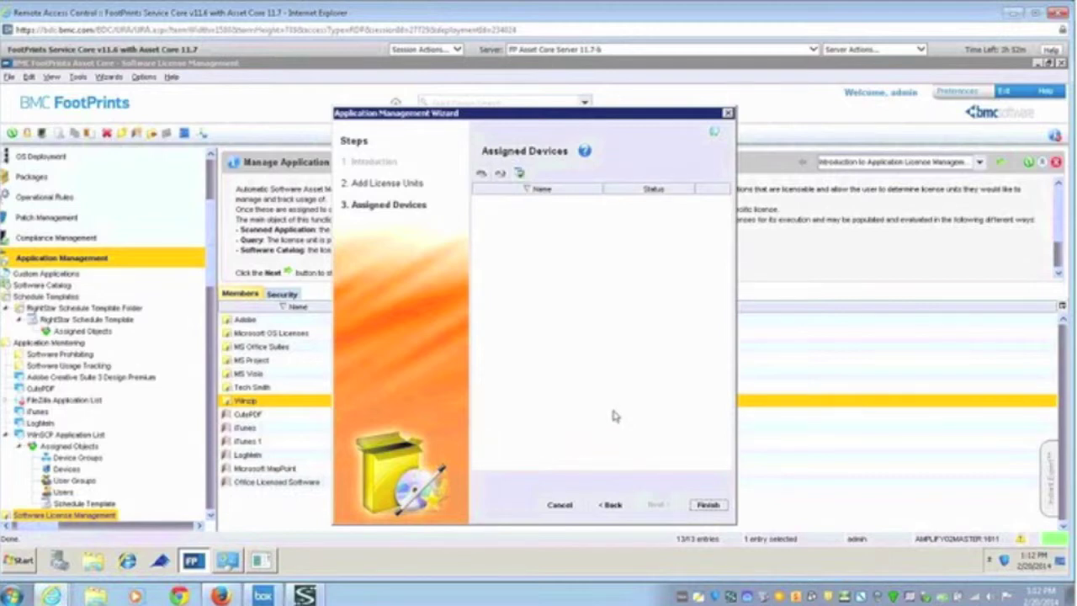
Step: Assign the CutePDF license unit to the English > All Devices group as Unauthorized
click(482, 175)
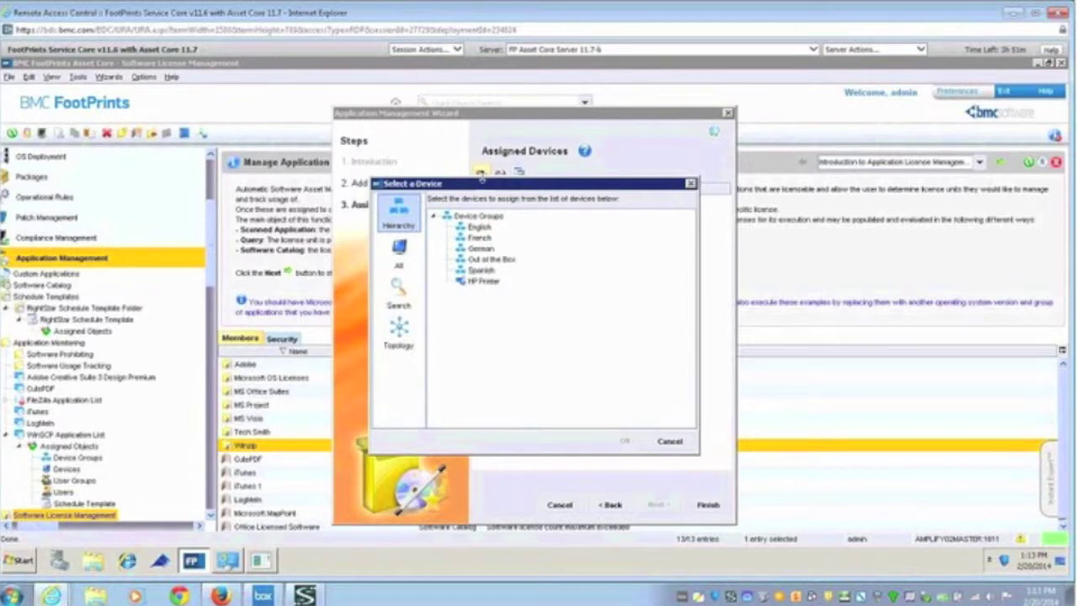
double_click(478, 229)
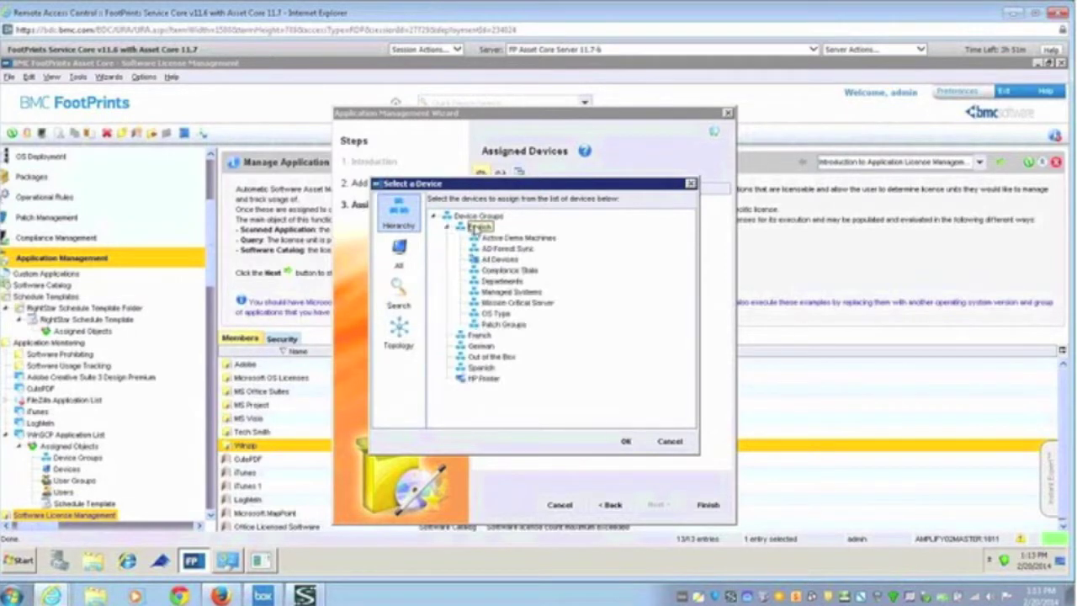
double_click(500, 259)
click(626, 442)
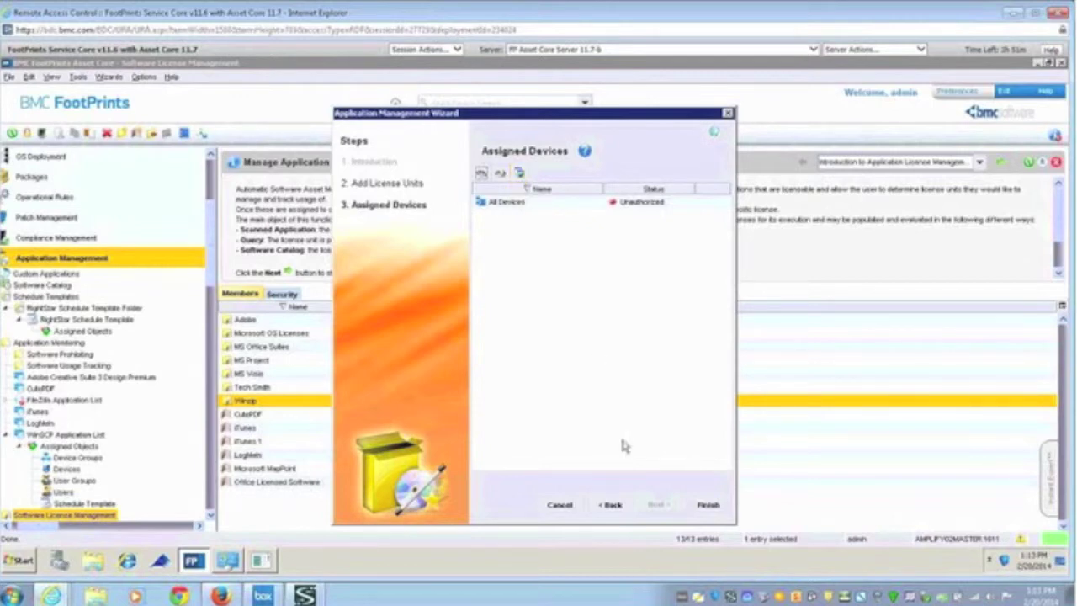
Step: Finish the wizard and go to the CutePDF licensed software
click(707, 505)
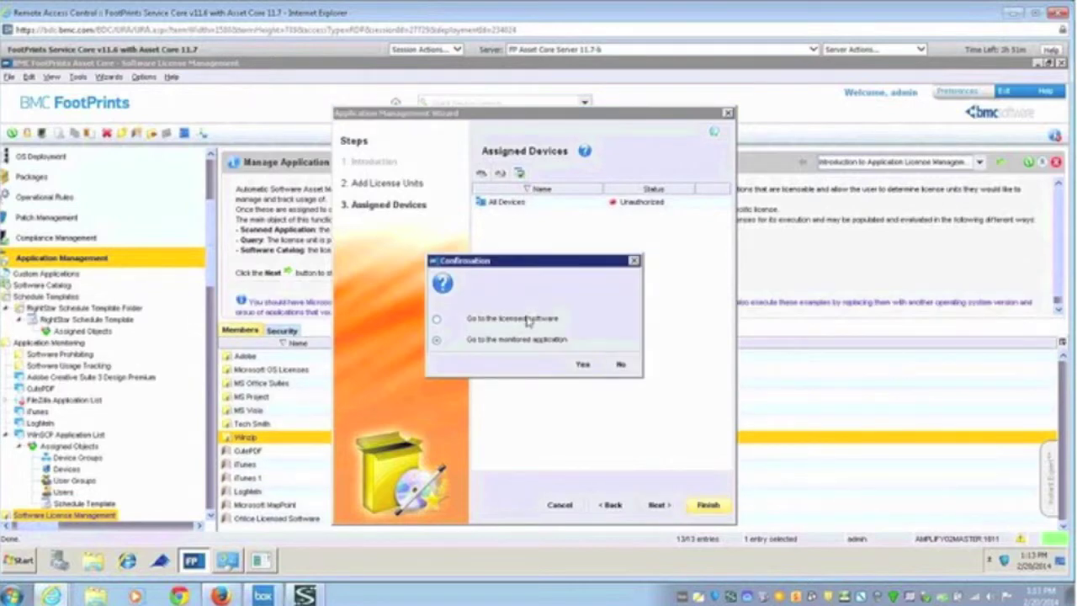
click(436, 319)
click(582, 363)
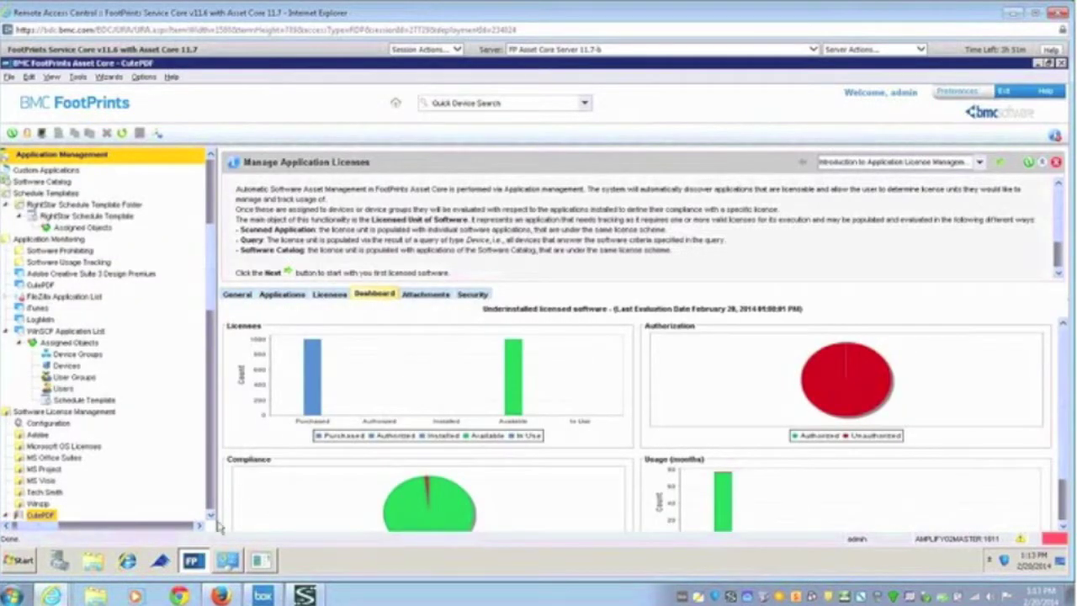
Step: Show CutePDF's assigned objects and review the authorization and compliance pie charts
click(211, 518)
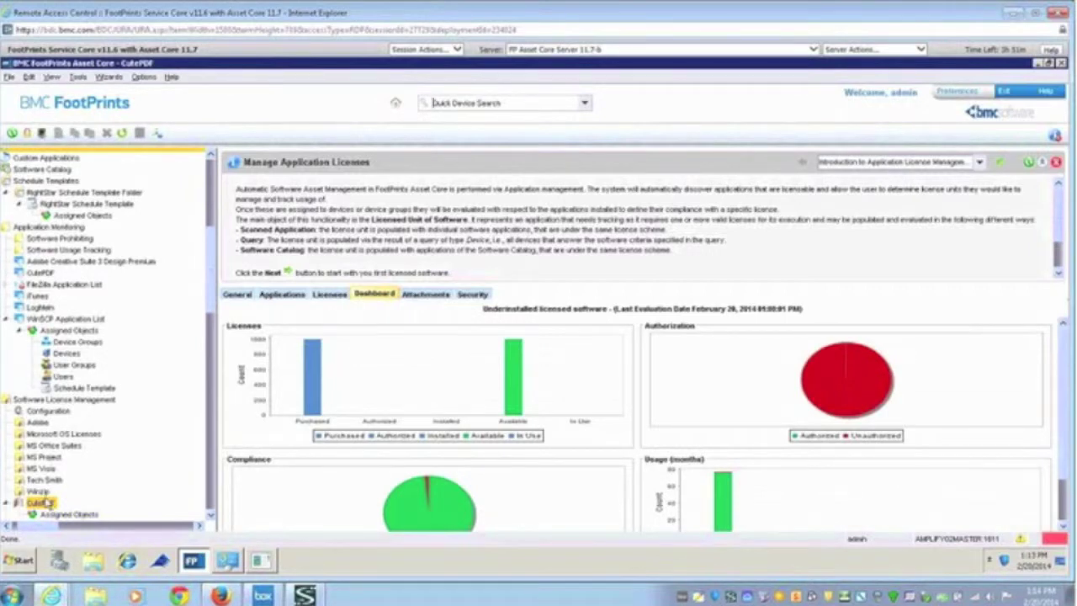
click(1057, 163)
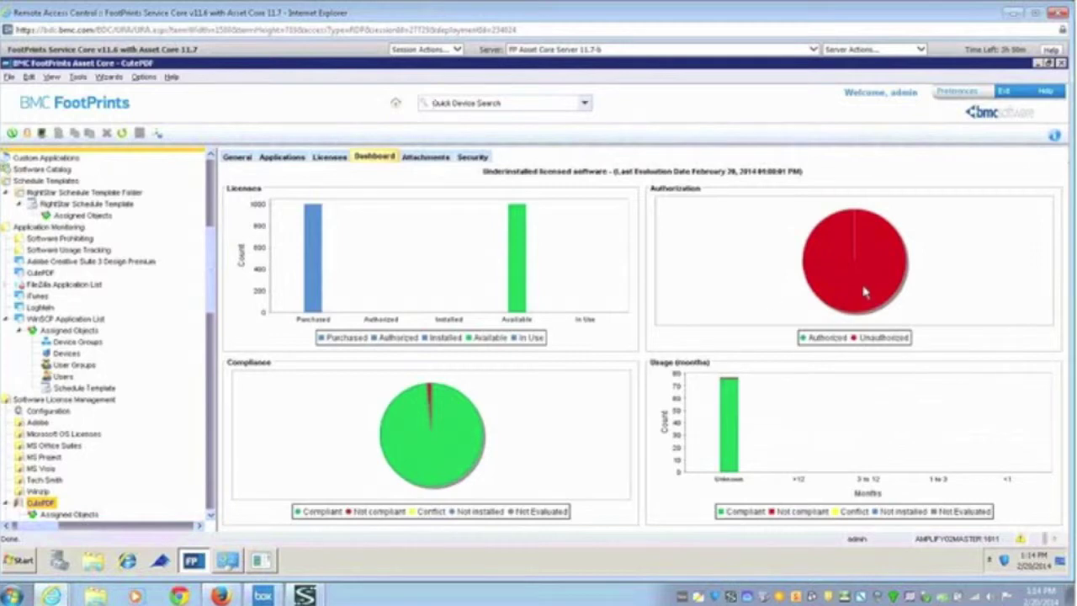
mouse_move(864, 292)
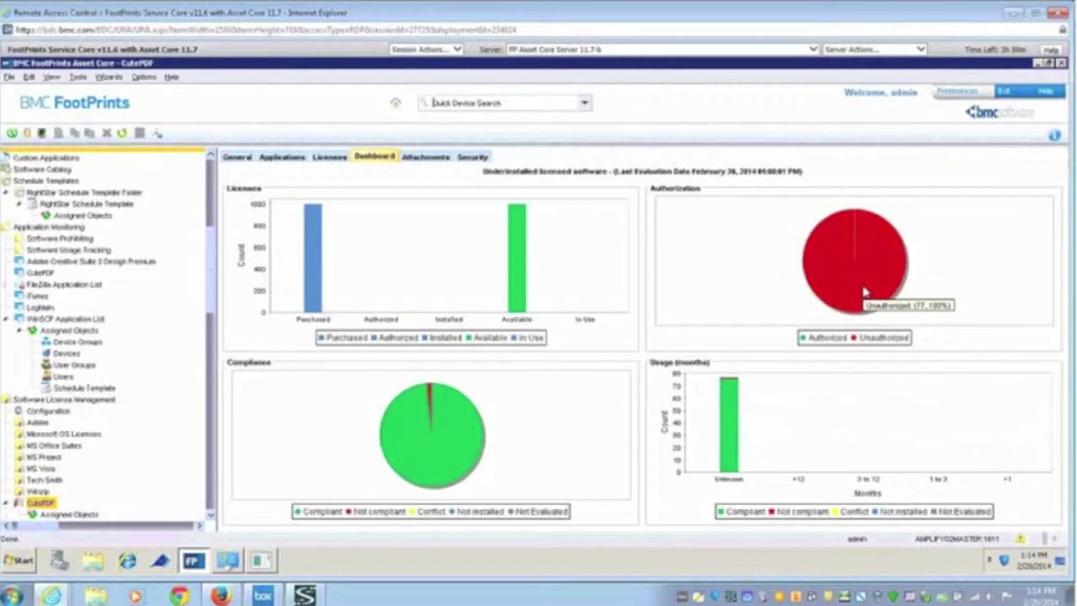
mouse_move(447, 443)
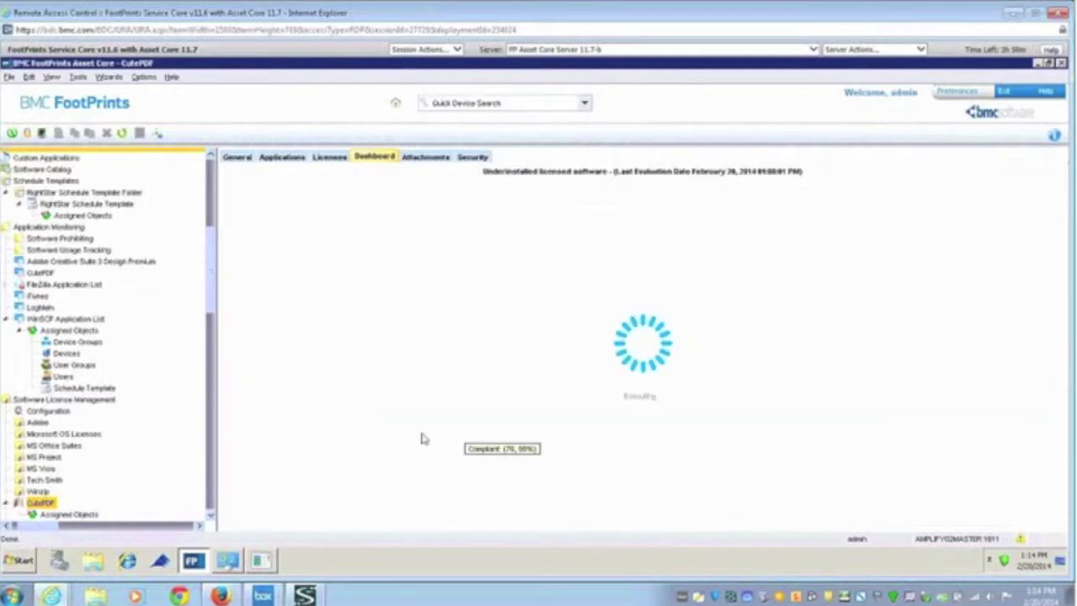
Step: List CutePDF's devices with Compliance set to All Results, then go to non-compliant AMPEDCLIENT02
click(421, 436)
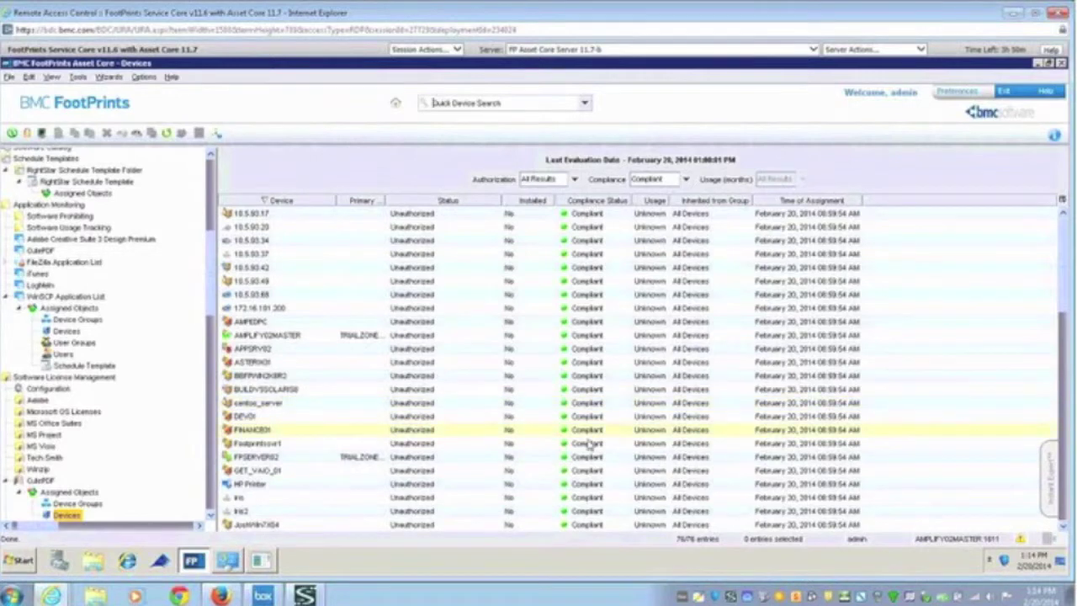
click(686, 180)
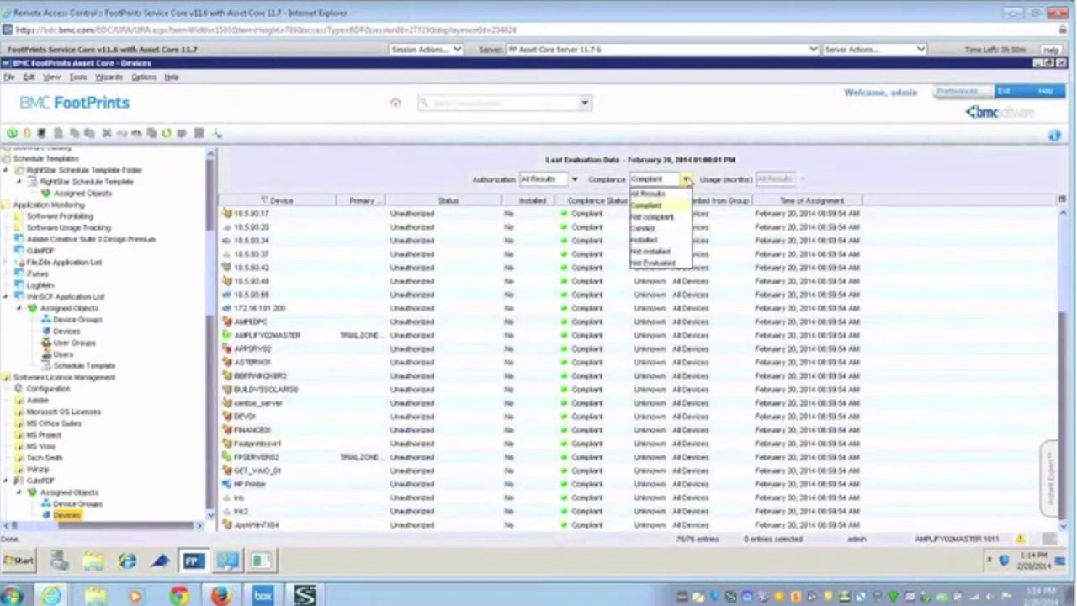
click(652, 194)
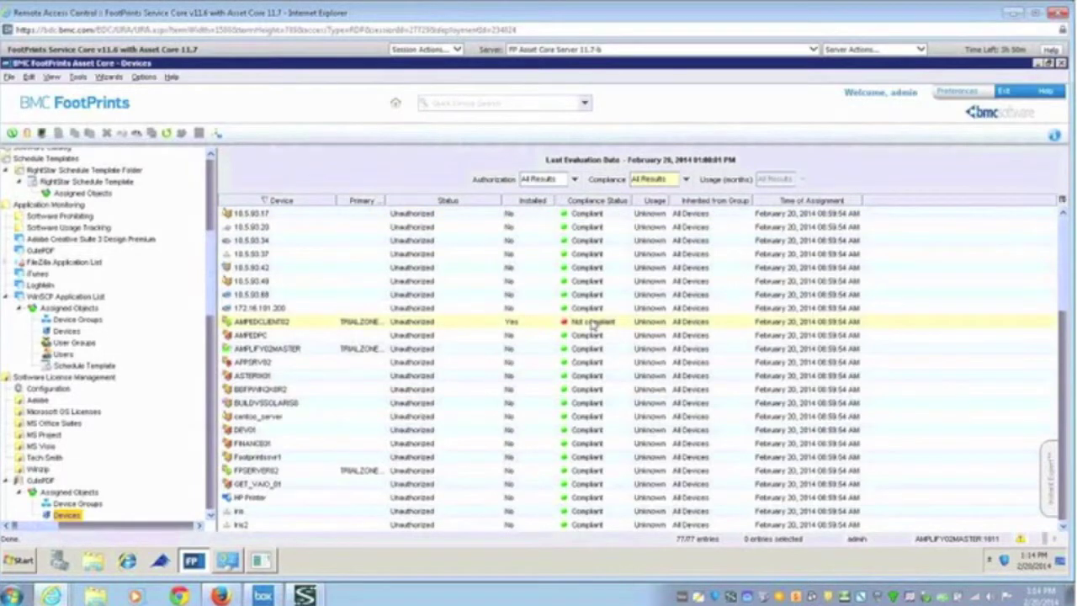
right_click(285, 326)
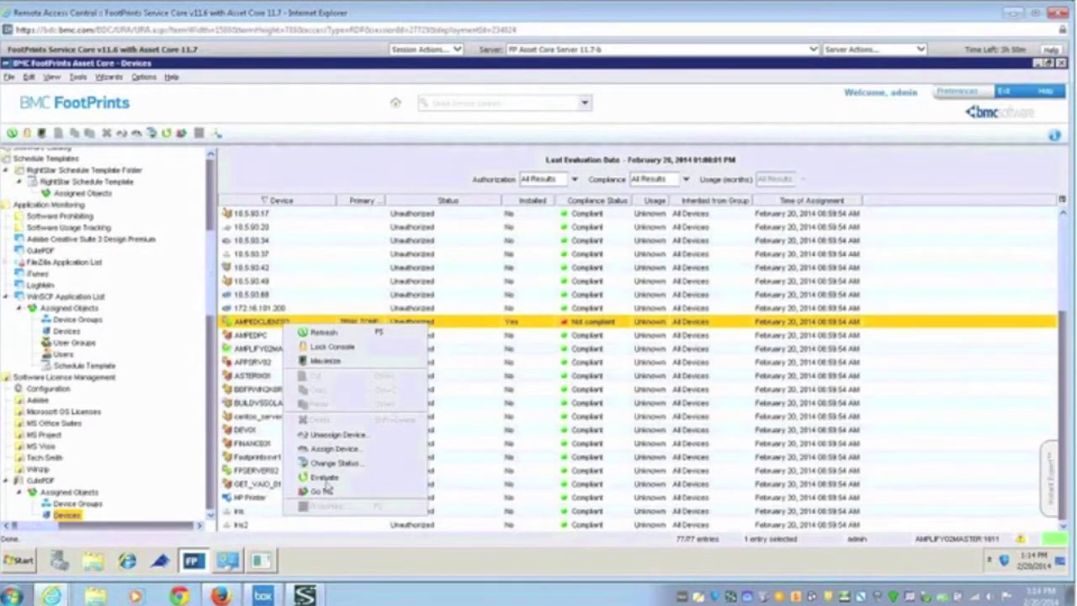
click(321, 492)
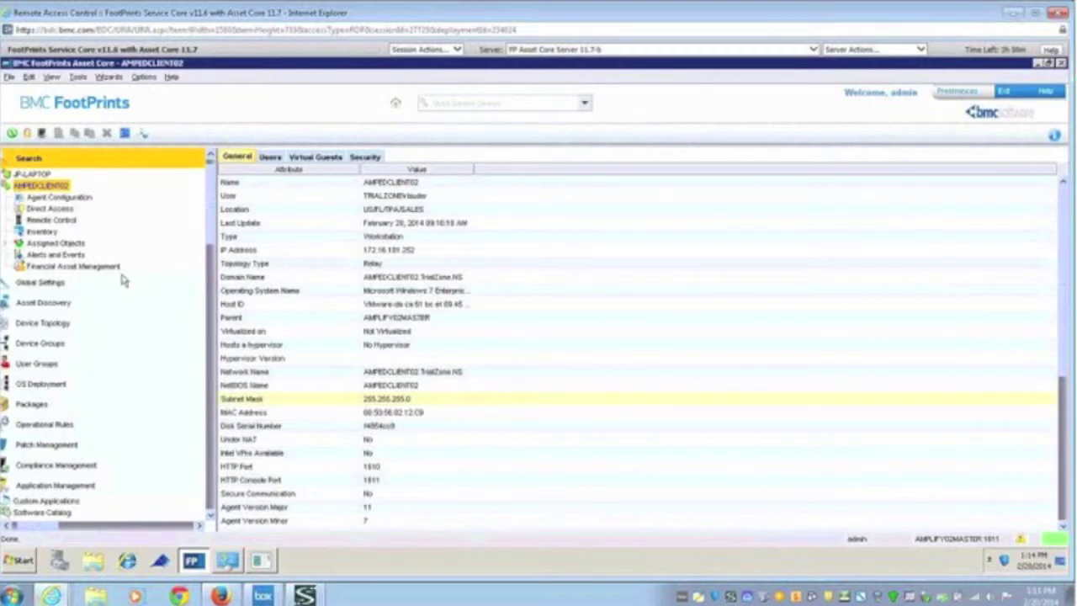
Step: Show AMPEDCLIENT02's Inventory > Software > Scanned Applications and page down to the CutePDF Application 2.7 entries
click(38, 231)
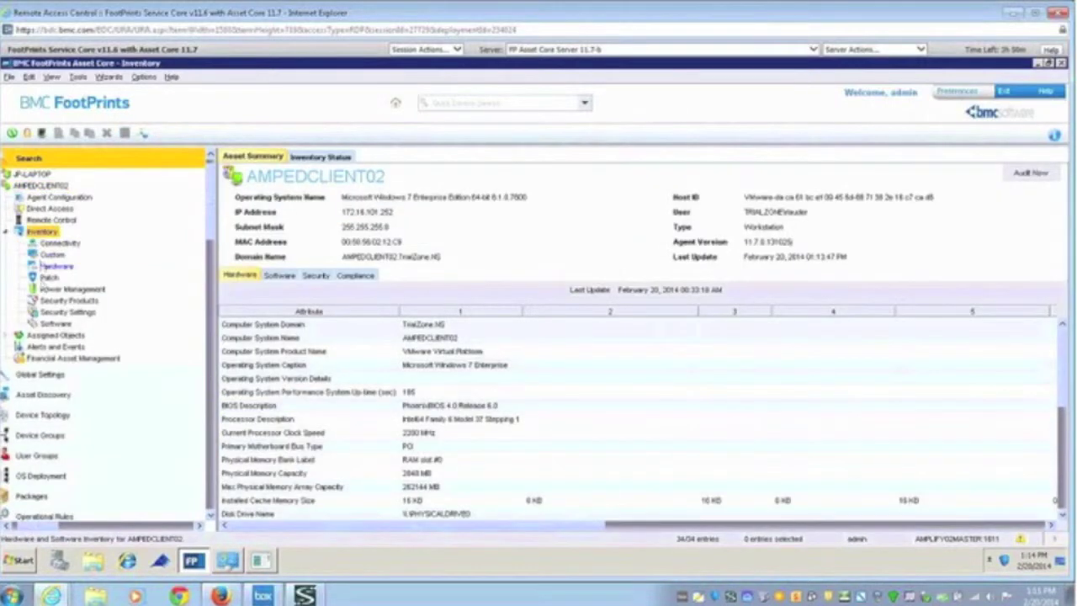
click(48, 324)
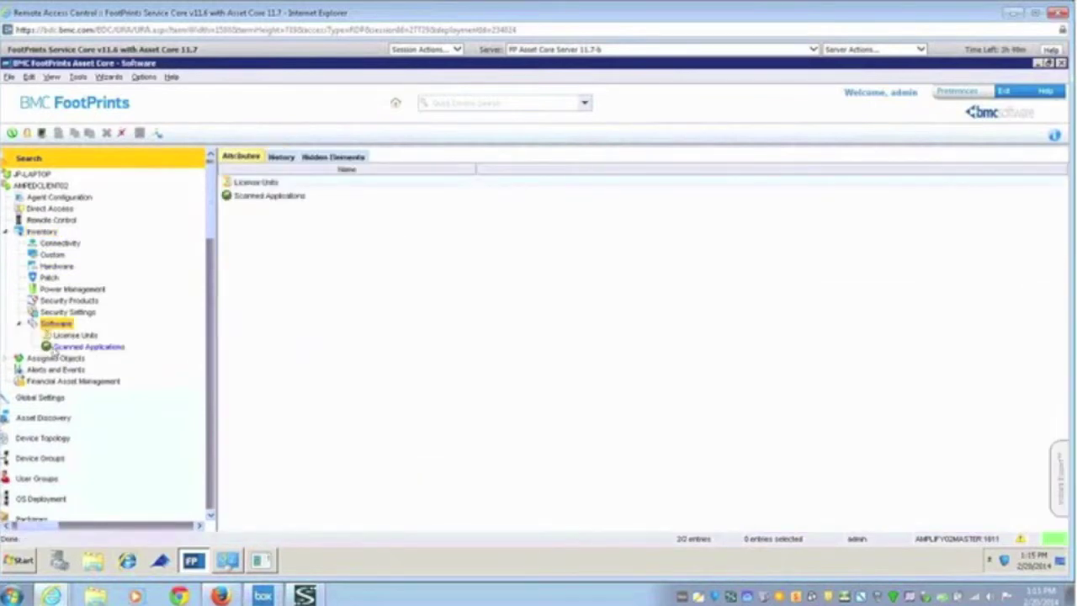
click(55, 352)
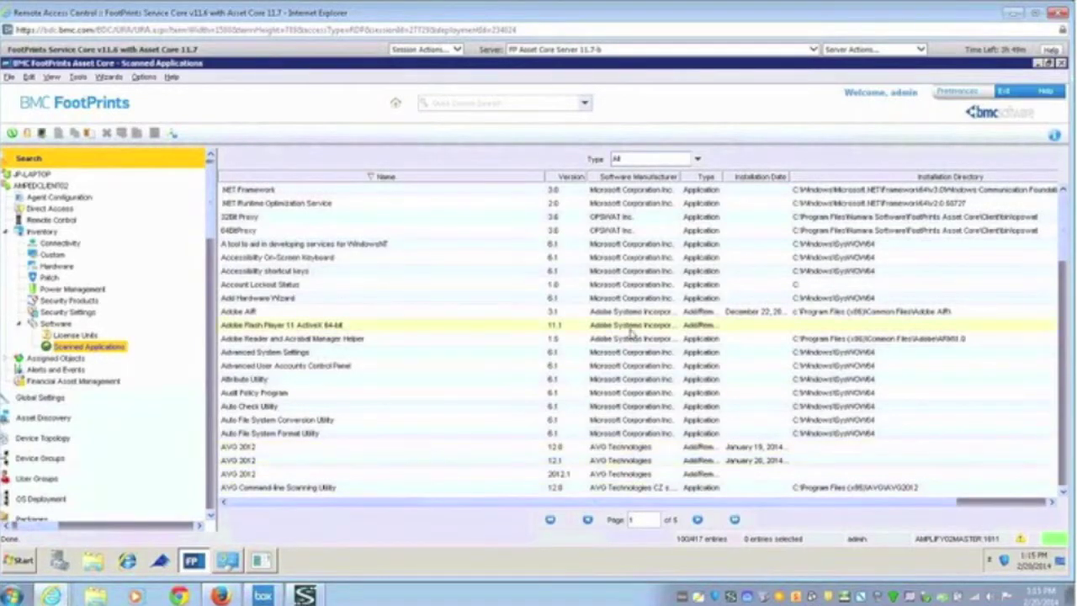
click(698, 159)
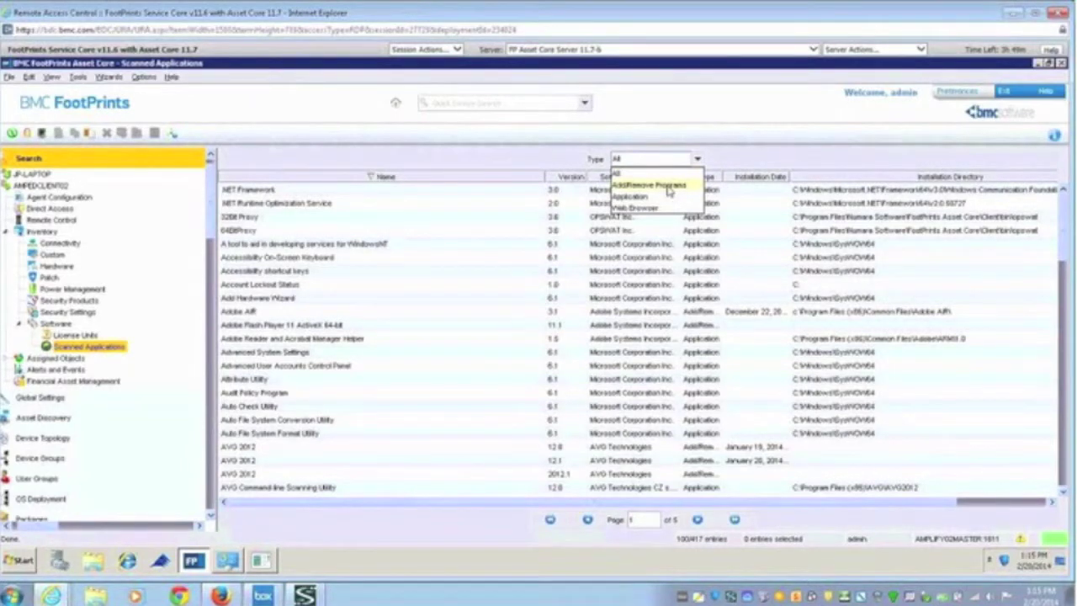
click(1064, 474)
click(1064, 473)
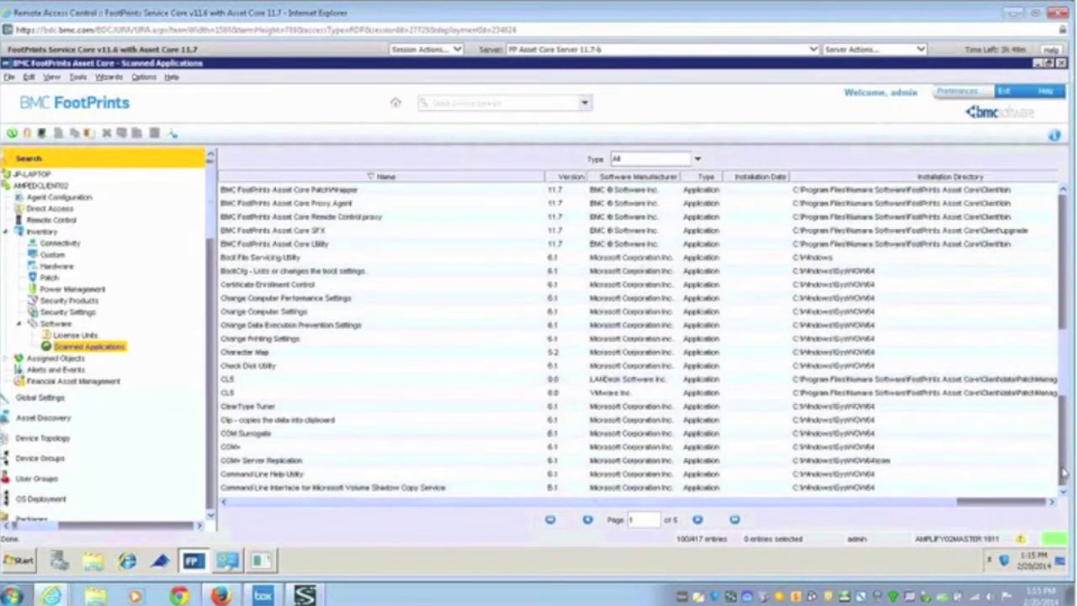
click(1064, 474)
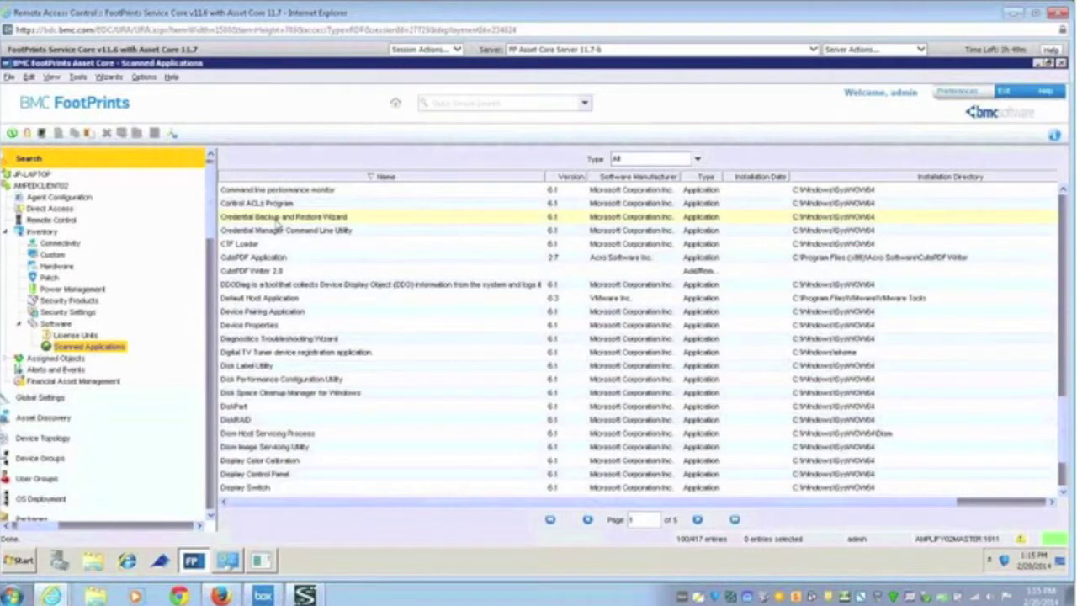
Step: Start an Application Management list via 'Configure a list of applications to manage', named FZ Application List
click(110, 76)
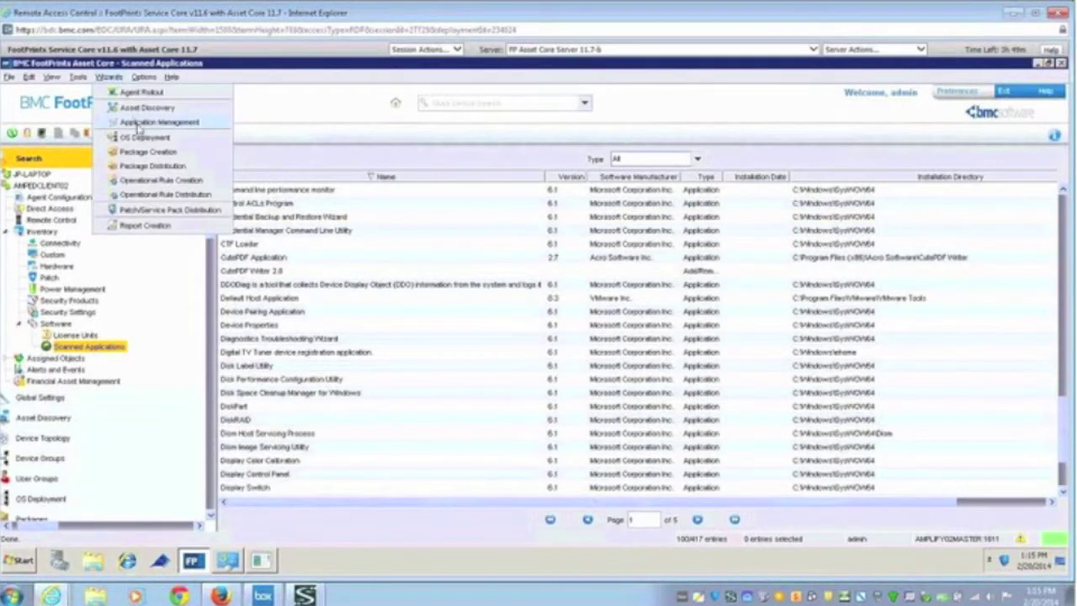
click(139, 123)
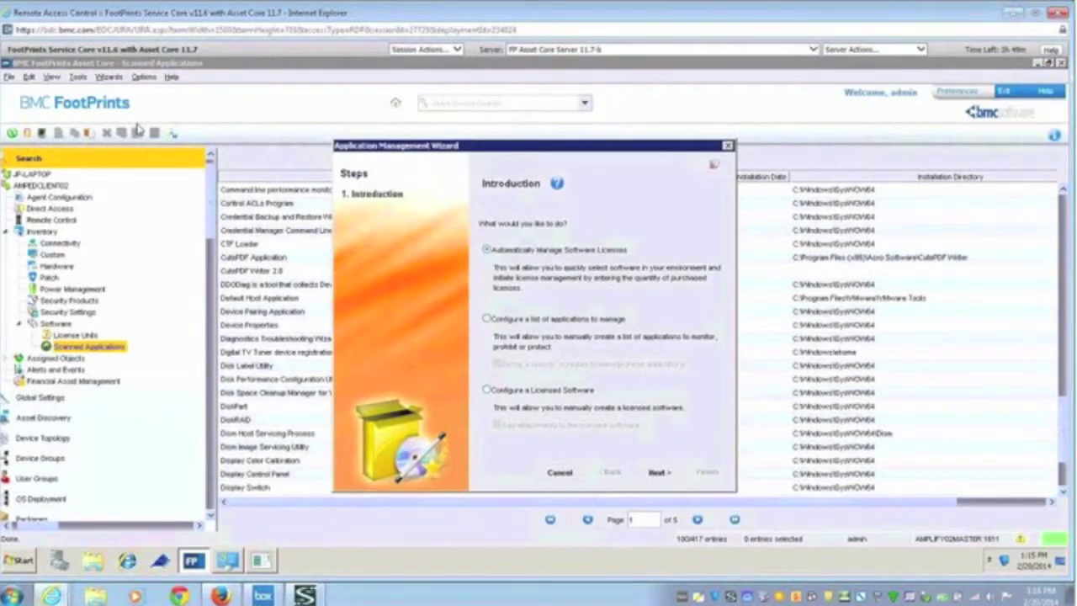
click(503, 324)
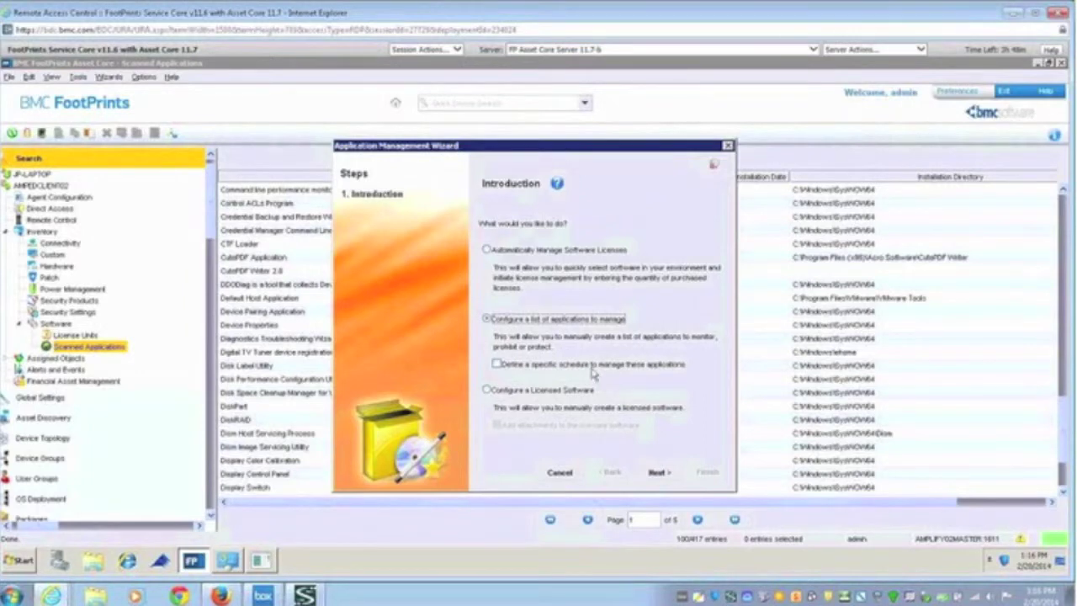
click(659, 473)
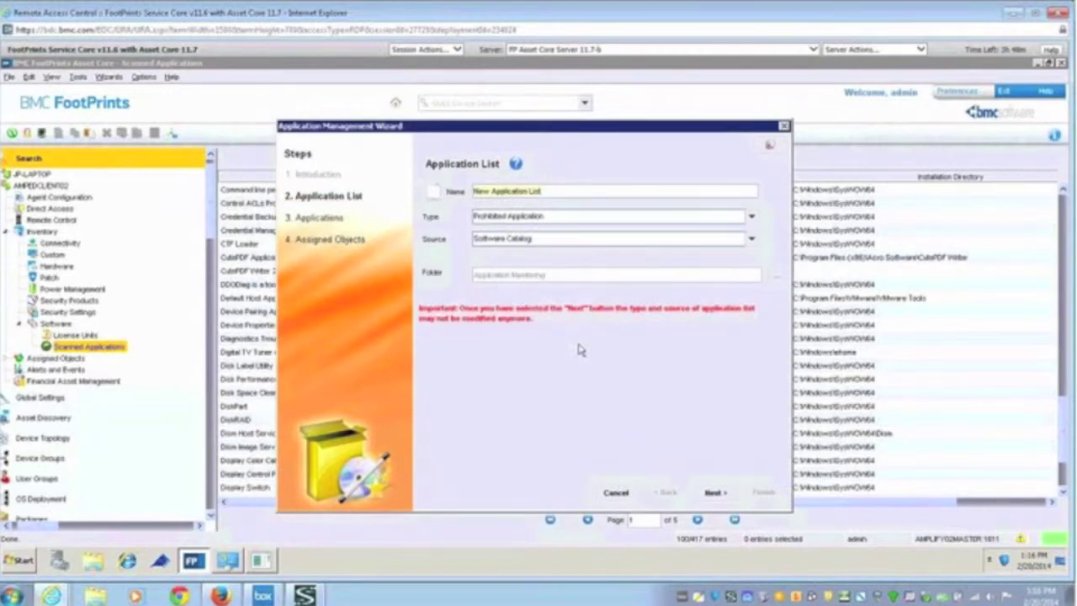
double_click(483, 192)
text(FZ)
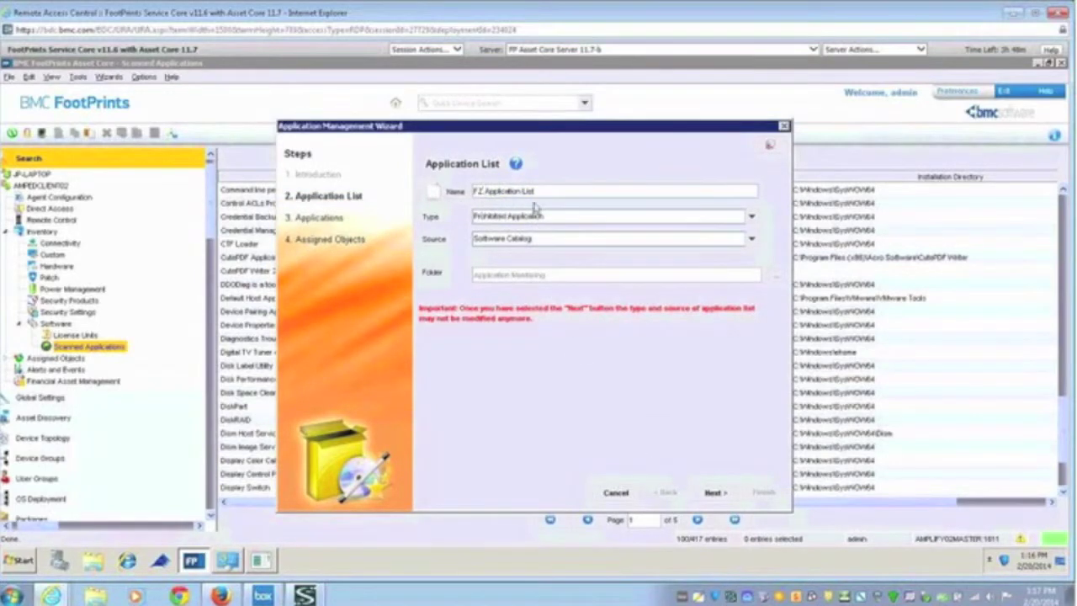